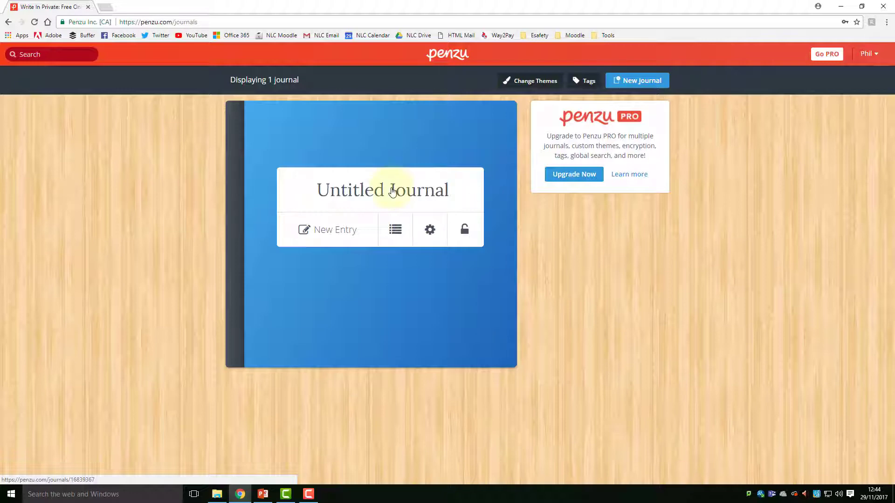
# Step: Rename the untitled journal to "Teaching Journal" in its journal settings and save the change
pyautogui.click(393, 191)
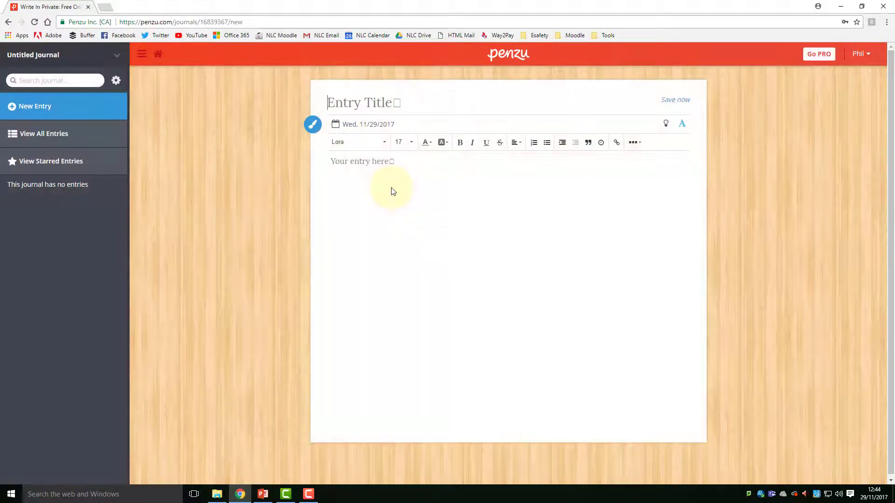
pyautogui.click(157, 54)
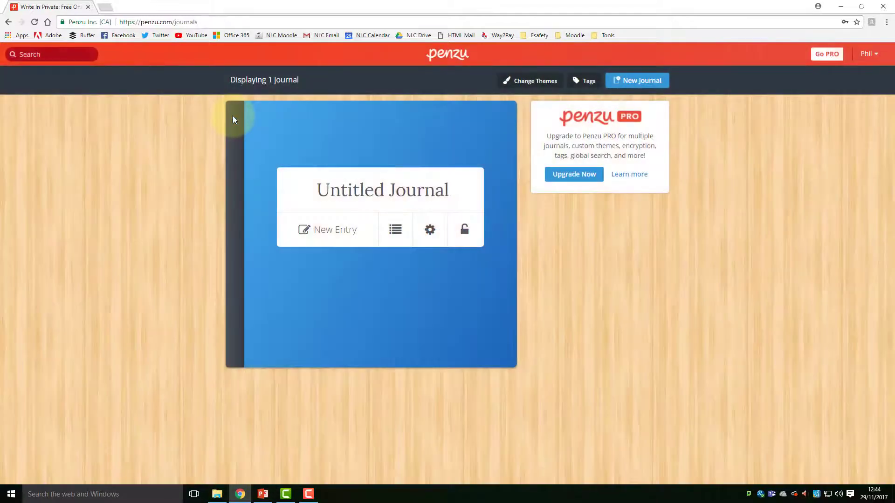
pyautogui.click(430, 230)
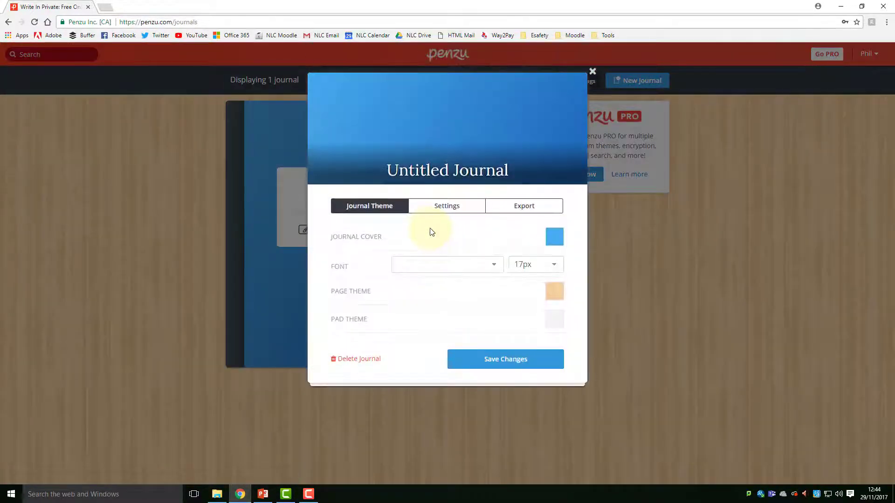
pyautogui.doubleClick(414, 169)
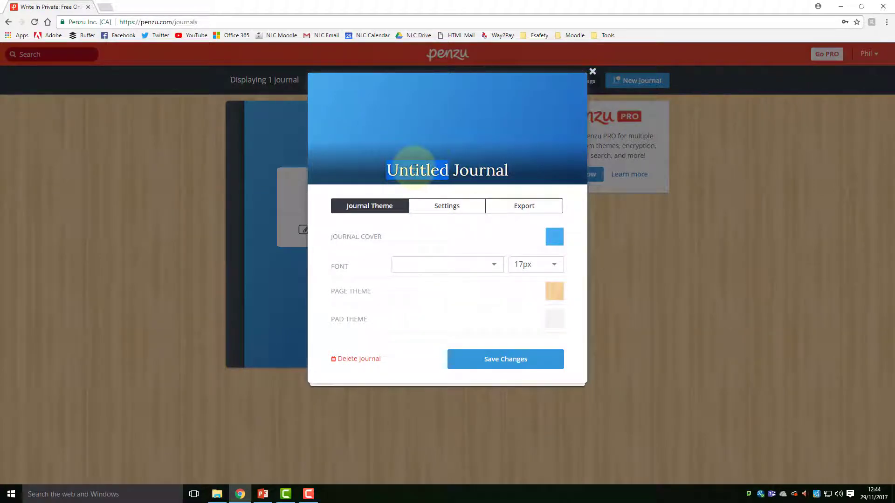
pyautogui.write('Teaching')
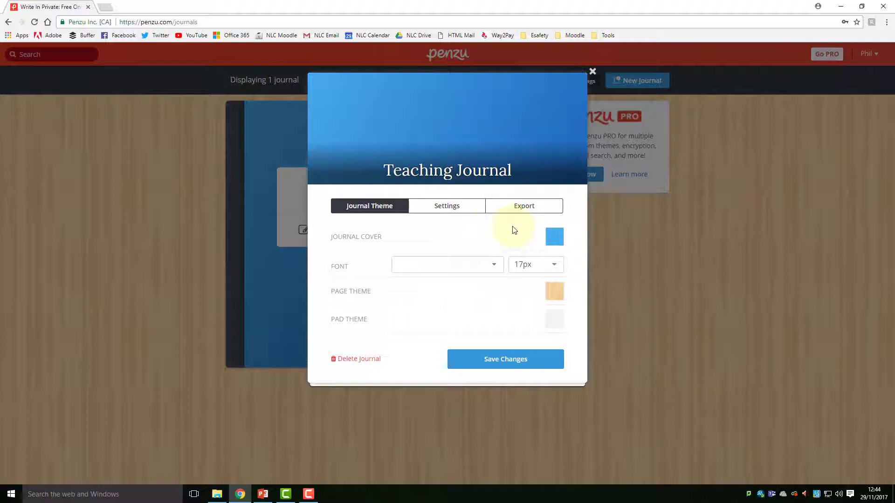
pyautogui.click(556, 236)
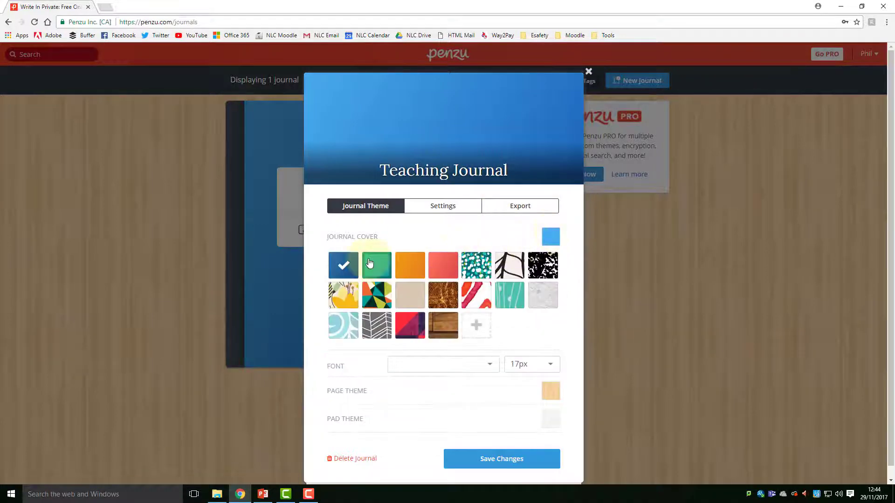
pyautogui.click(476, 377)
pyautogui.click(502, 458)
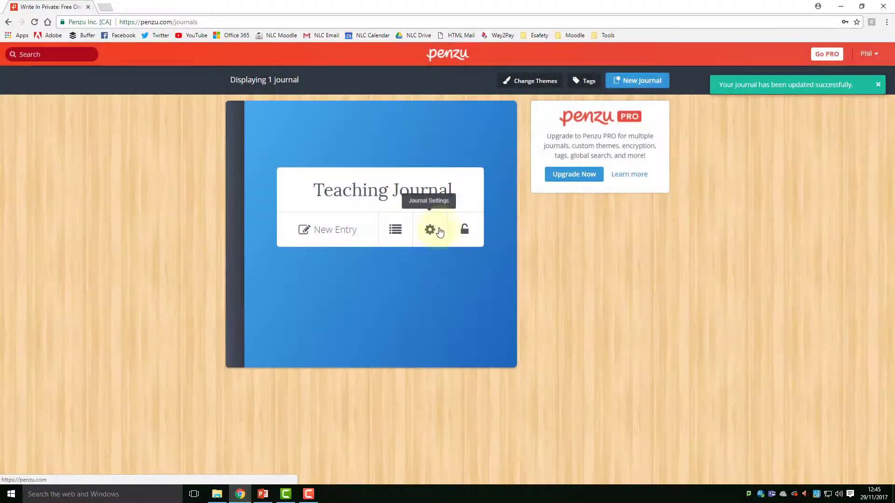
# Step: Review the Teaching Journal's theme, reminder and PDF export options, and close its settings by saving
pyautogui.click(429, 229)
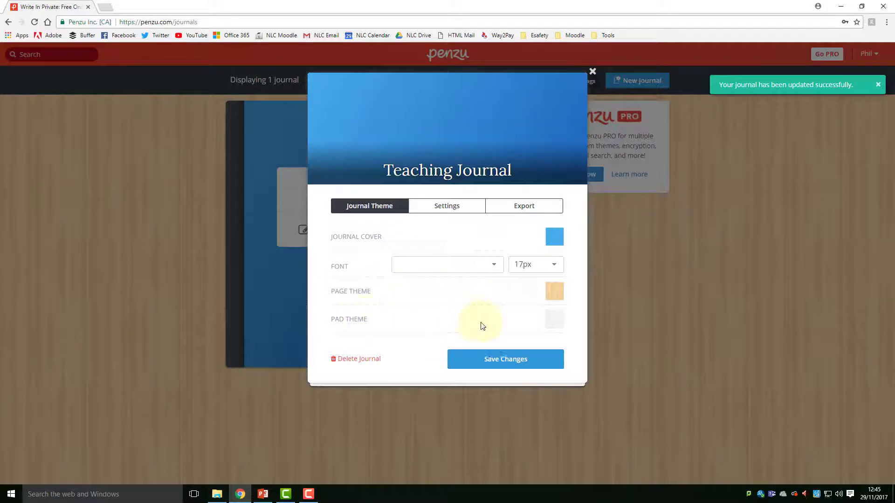
pyautogui.click(457, 206)
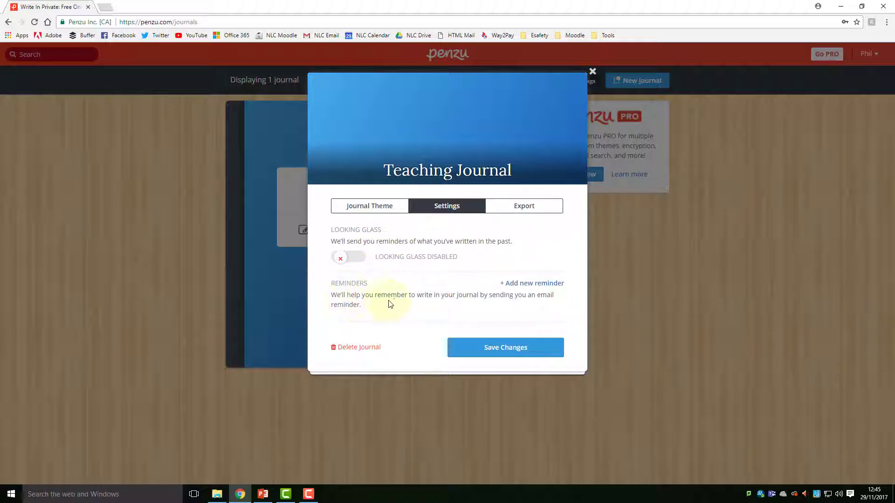
pyautogui.click(537, 213)
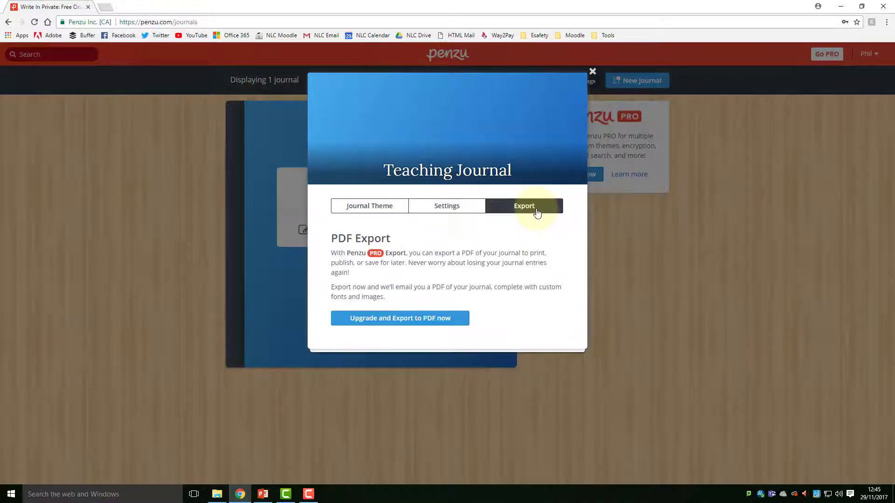
pyautogui.click(366, 211)
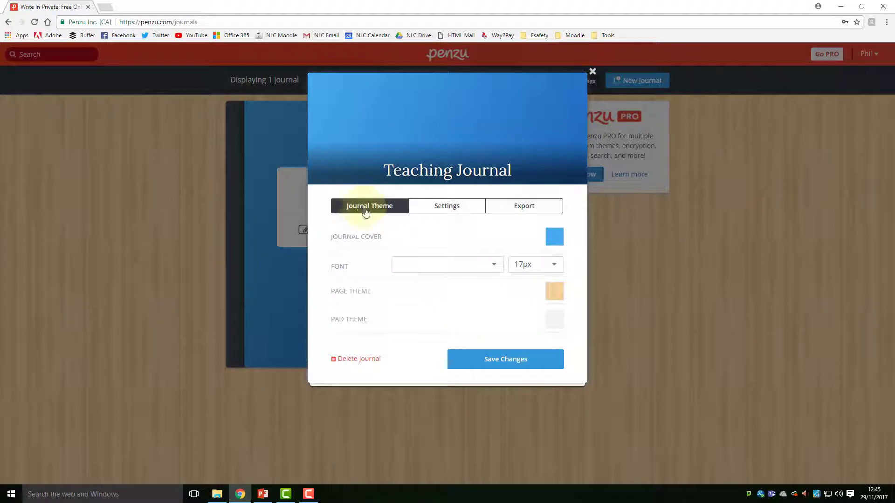
pyautogui.click(500, 361)
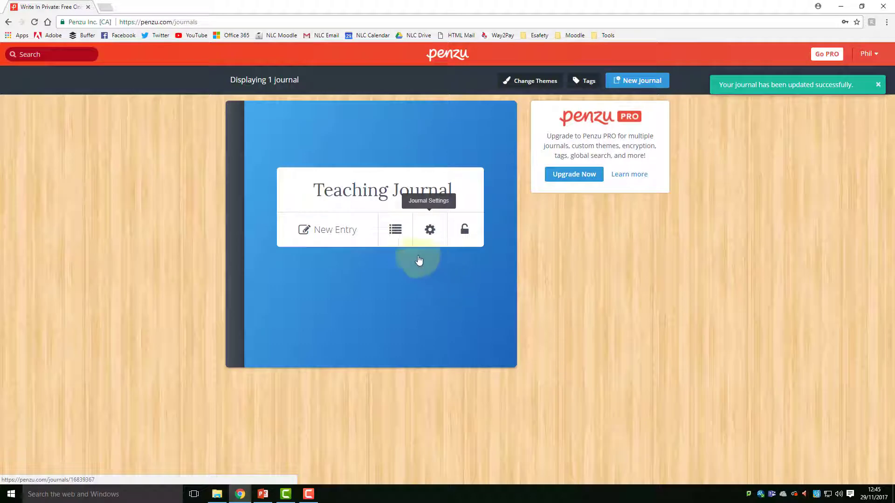
# Step: Create a journal entry titled "Lesson 1" with the text "In this lesson I felt ......" and save it
pyautogui.click(393, 235)
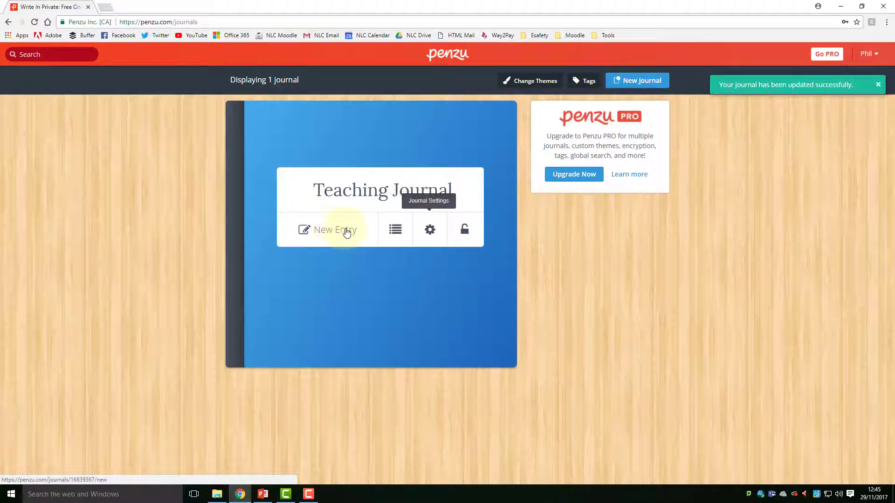
pyautogui.click(342, 231)
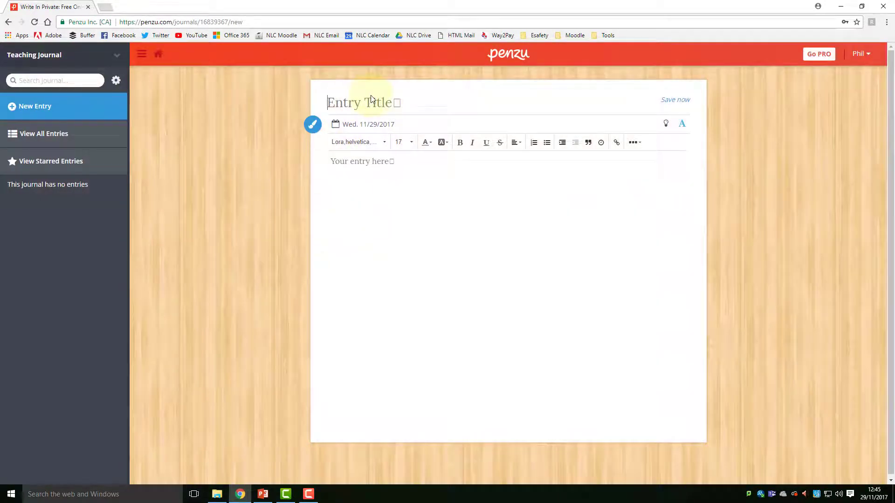
pyautogui.write('Lesson 1')
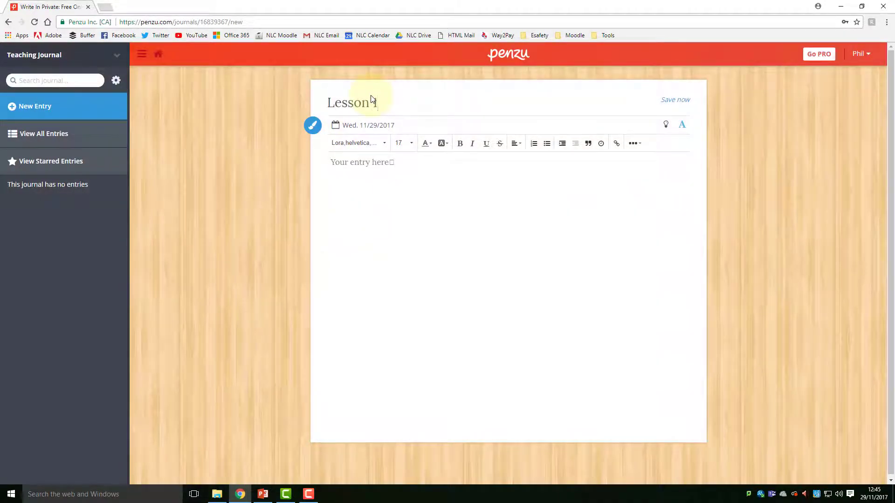
pyautogui.click(362, 162)
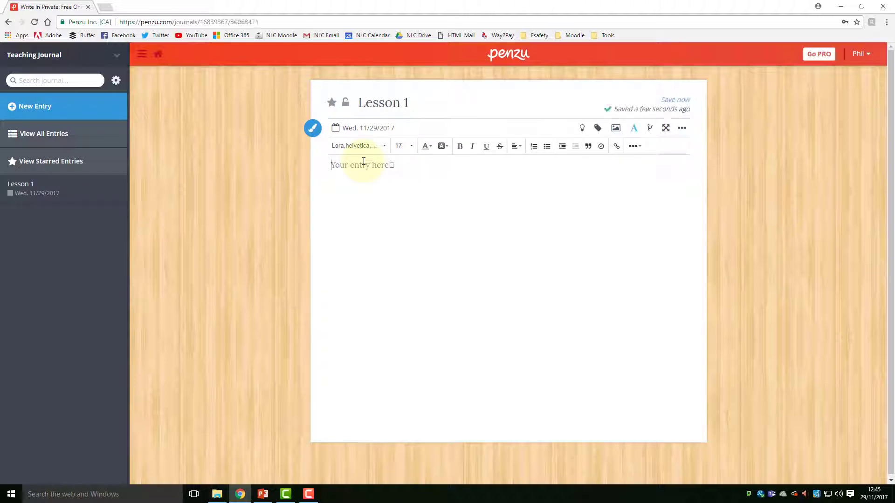
pyautogui.write('In this lesson I felt ......')
pyautogui.click(674, 100)
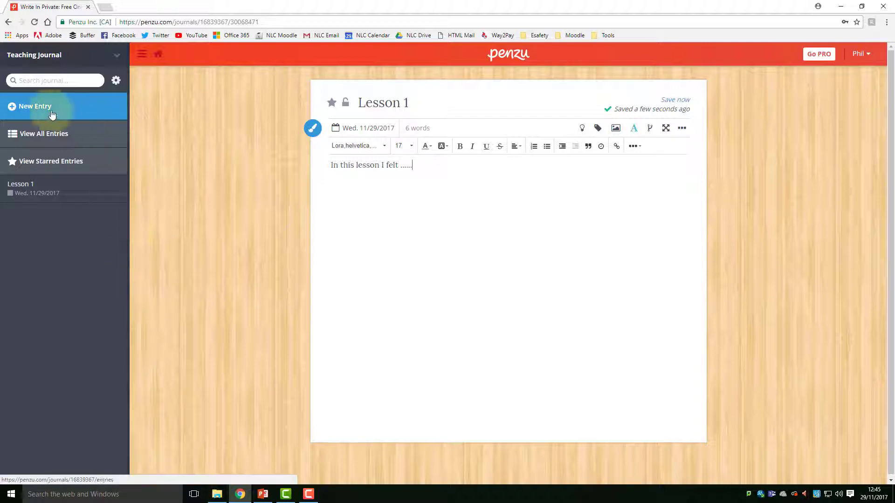
# Step: Add another journal entry titled "Lesson 2" with the text "In this lesson i felt ....."
pyautogui.click(37, 104)
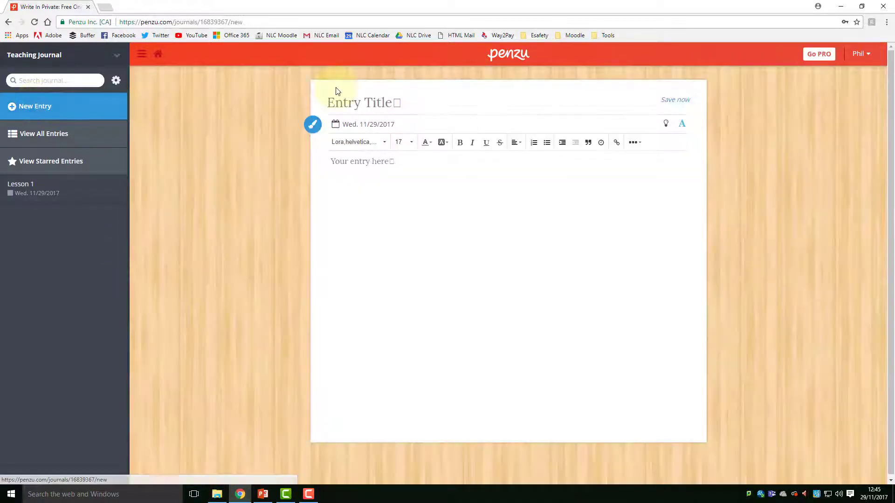
pyautogui.write('Lesson ')
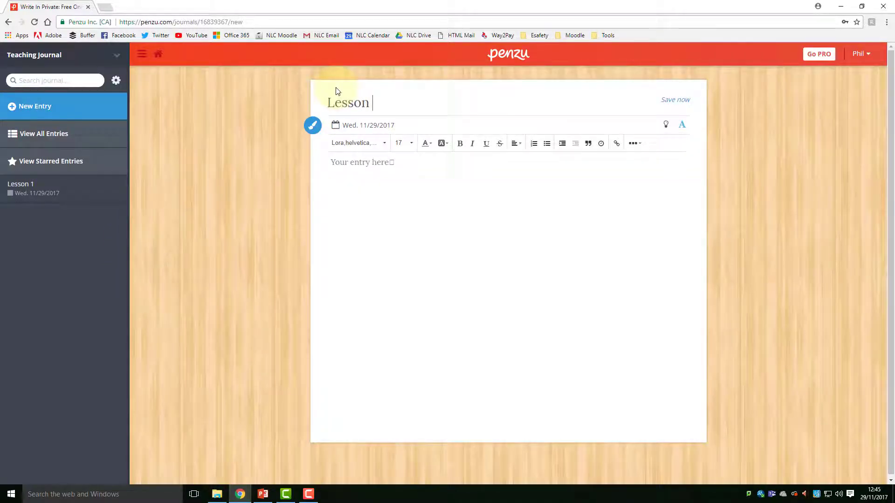
pyautogui.write('2')
pyautogui.click(352, 168)
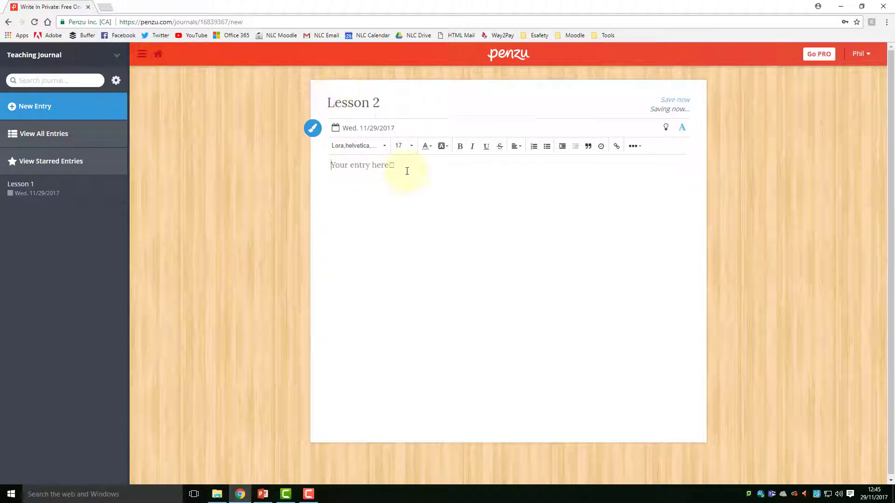
pyautogui.write('In this lesson i felt .....')
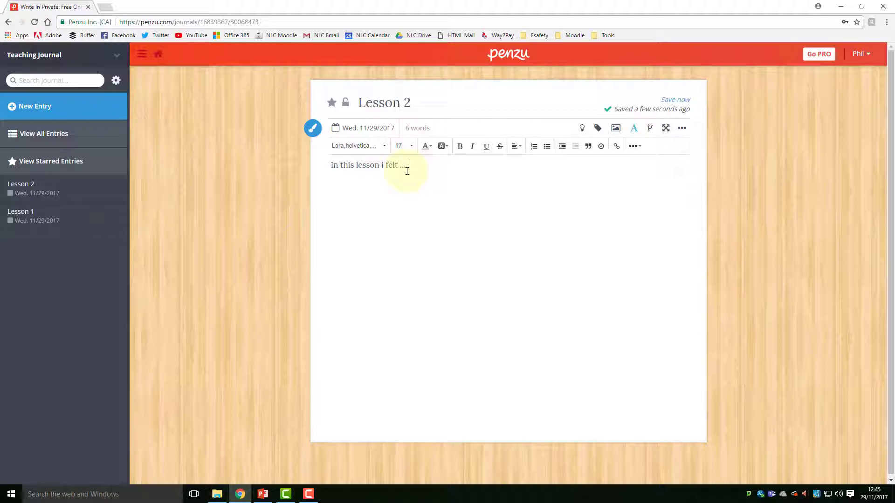
# Step: View the Lesson 1 and Lesson 2 entries in turn, and check the actions offered when both are selected before unselecting them
pyautogui.click(72, 220)
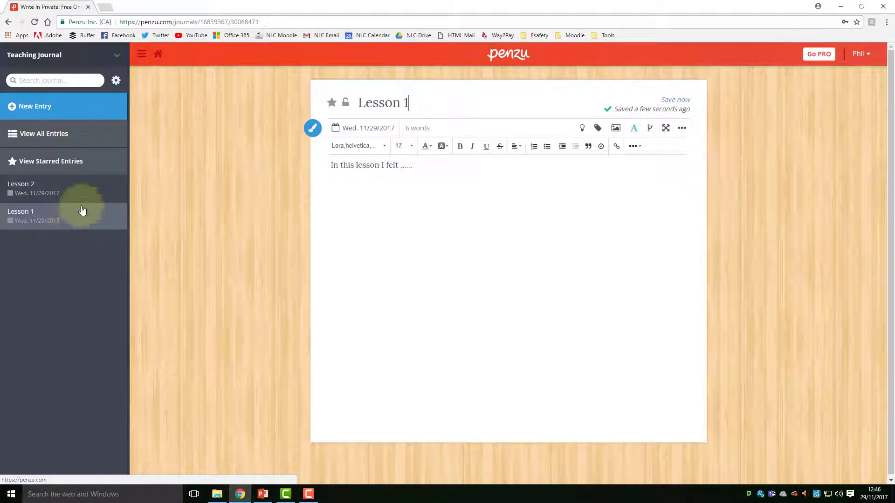
pyautogui.click(69, 198)
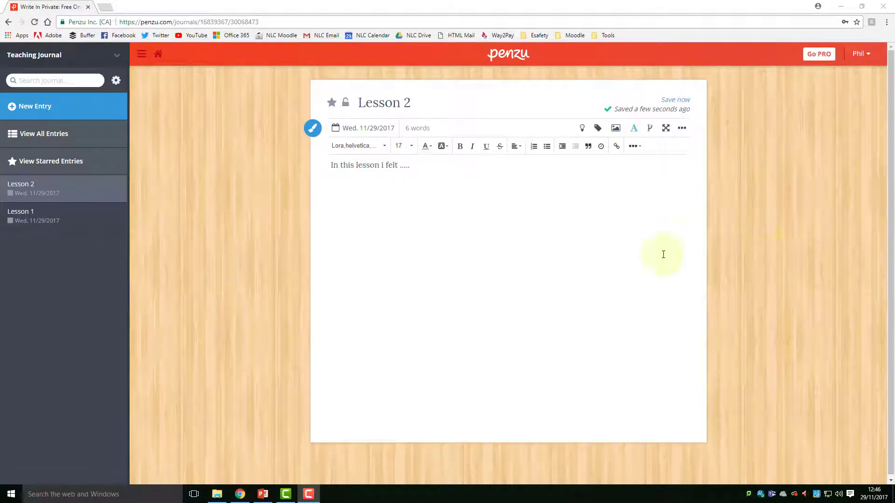
pyautogui.click(9, 193)
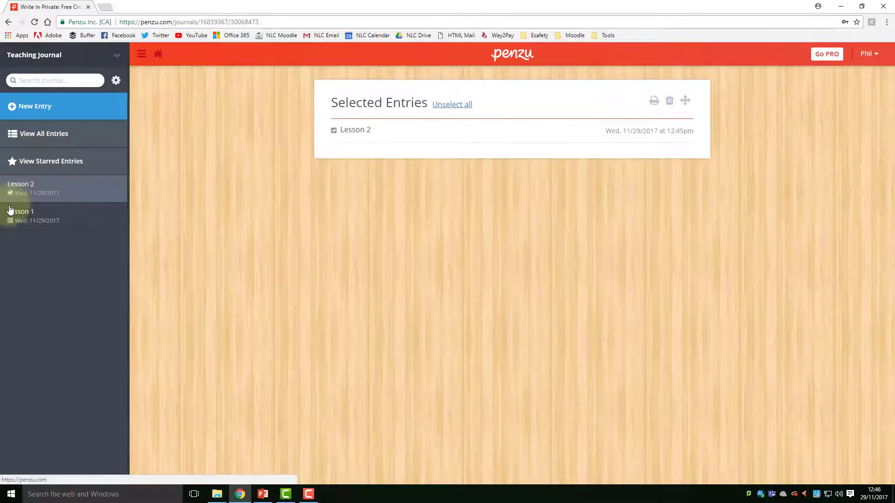
pyautogui.click(10, 220)
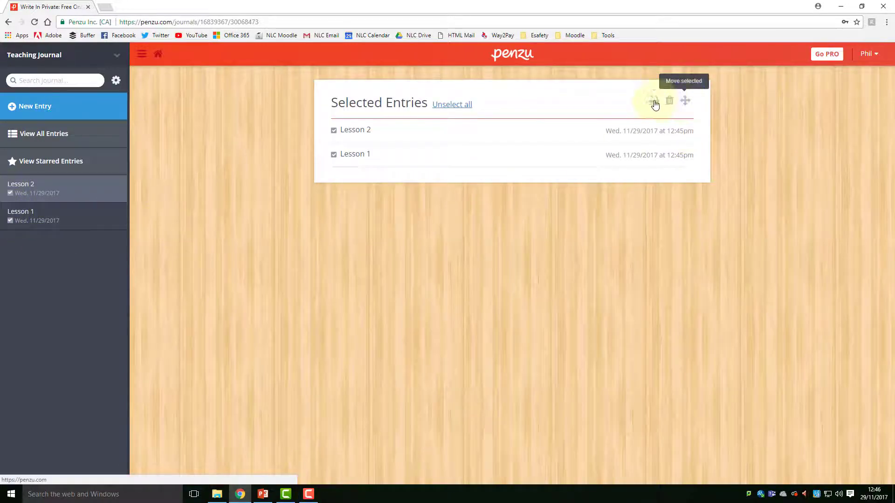
pyautogui.click(10, 221)
pyautogui.click(10, 193)
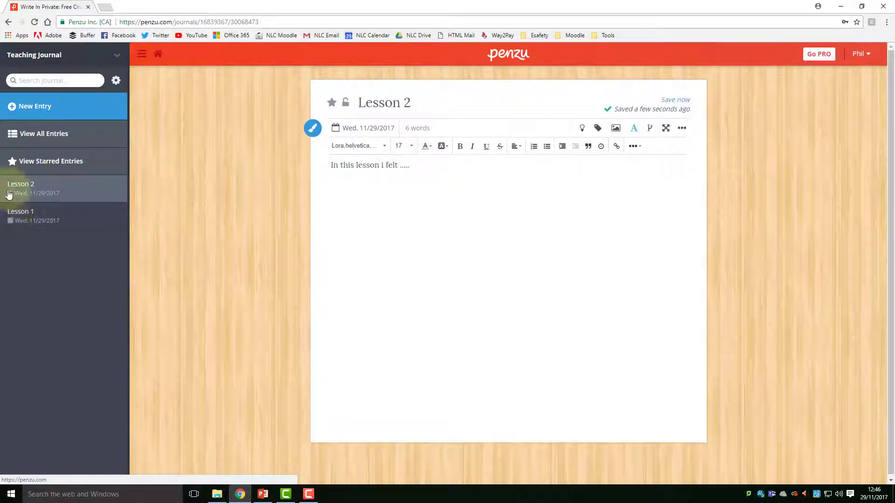
# Step: Select only the Lesson 2 entry and delete it from the journal
pyautogui.click(10, 193)
pyautogui.click(669, 101)
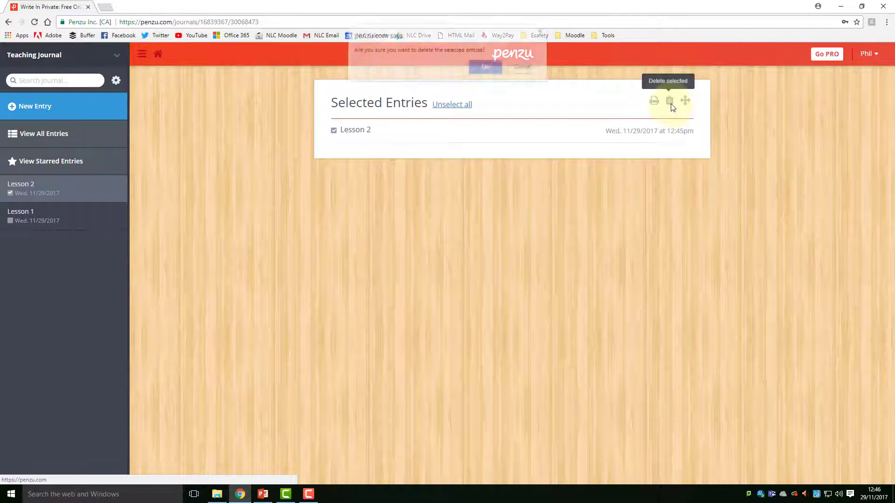
pyautogui.click(485, 72)
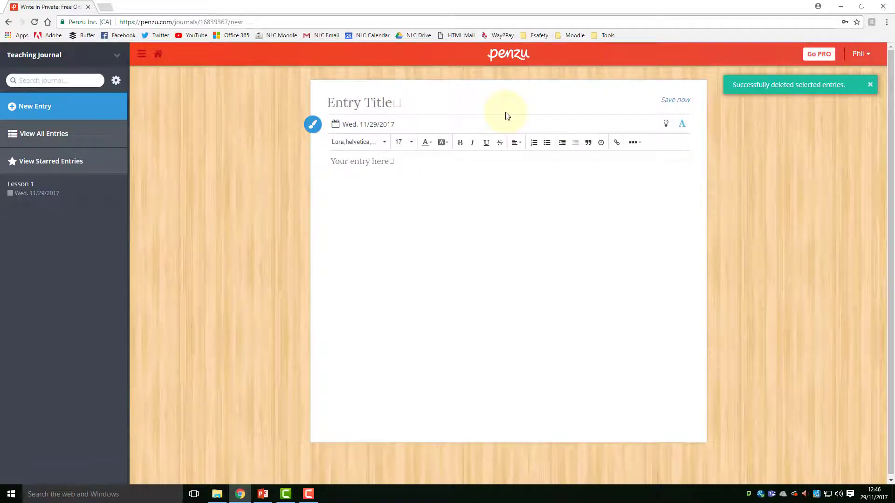
# Step: Open the list of all journal entries and examine its selection, date and view filters and the journal settings
pyautogui.click(60, 134)
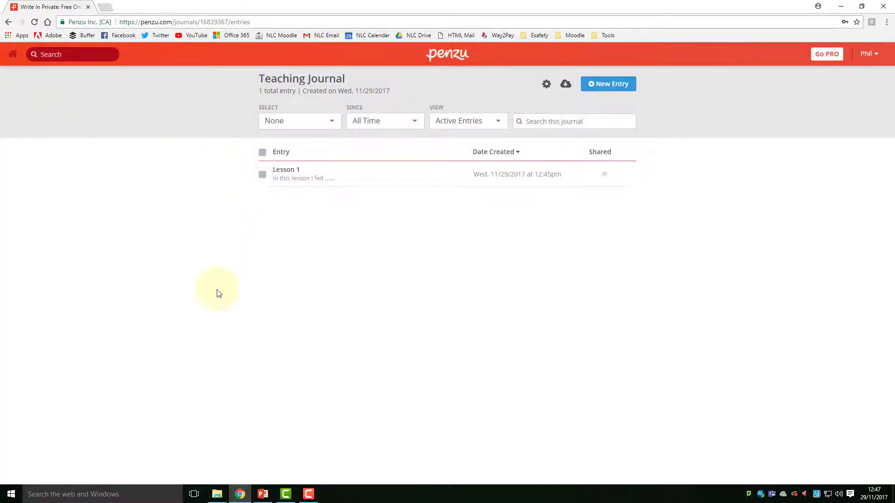
pyautogui.click(333, 122)
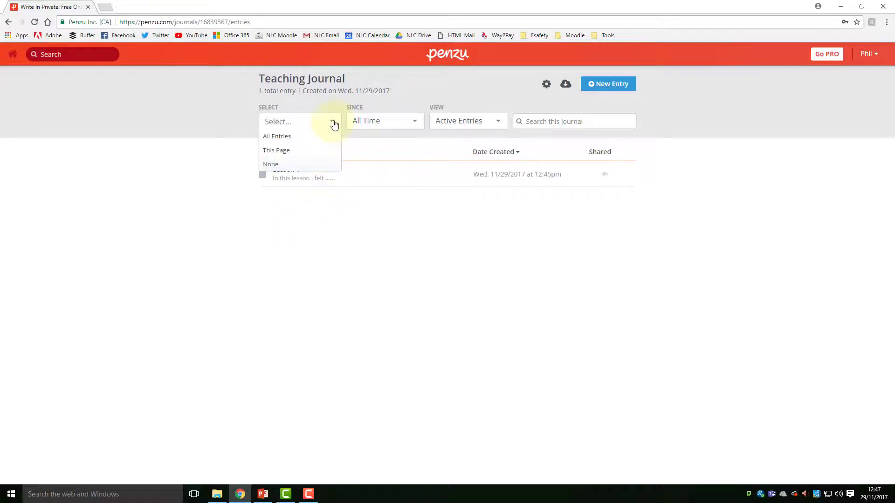
pyautogui.click(316, 164)
pyautogui.click(414, 122)
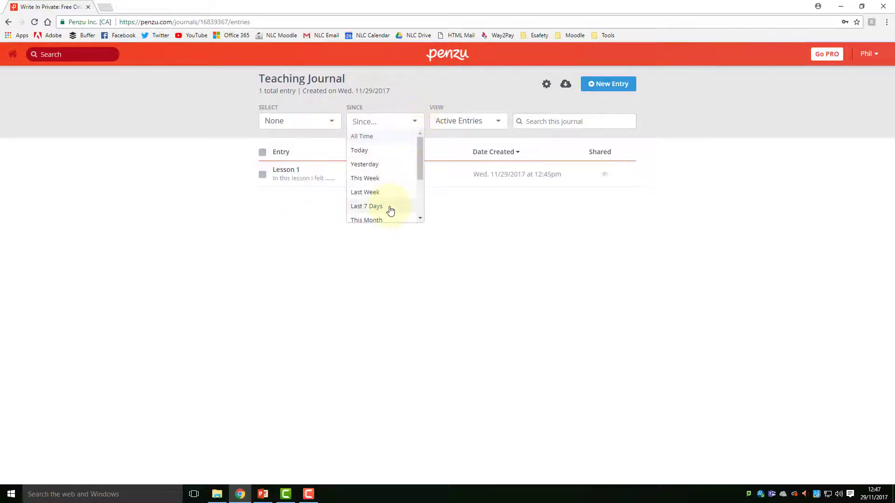
pyautogui.click(497, 122)
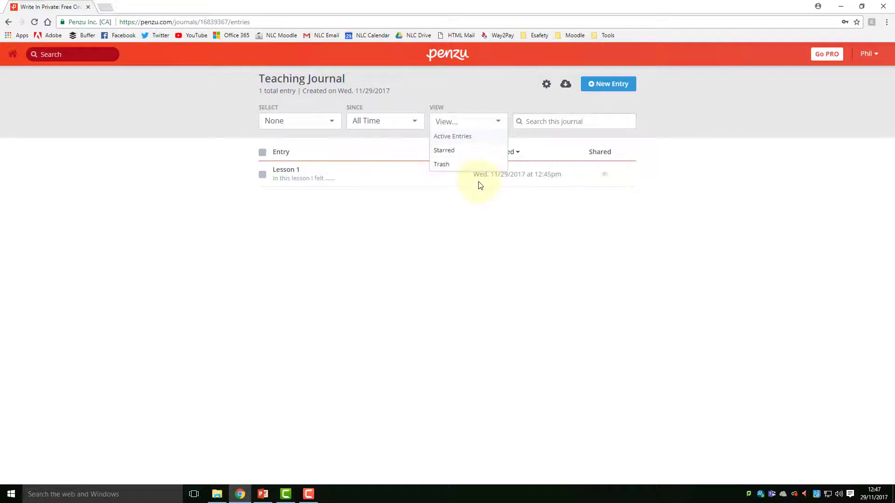
pyautogui.click(488, 88)
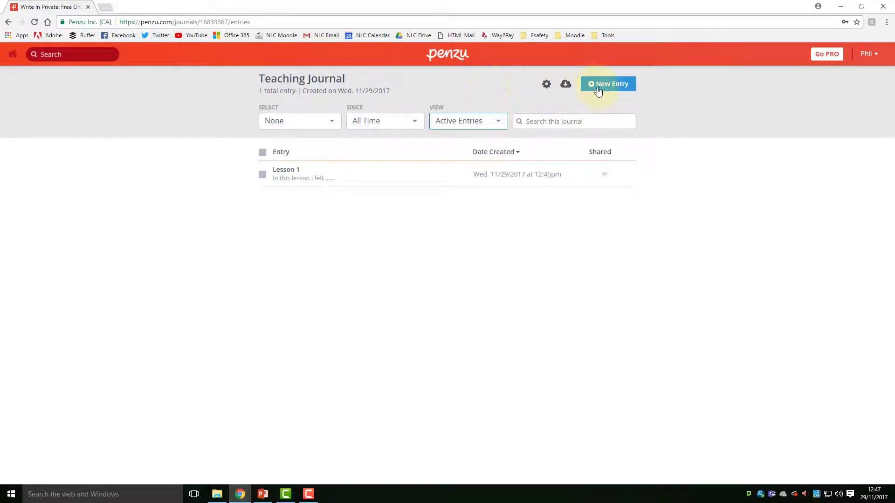
pyautogui.click(547, 86)
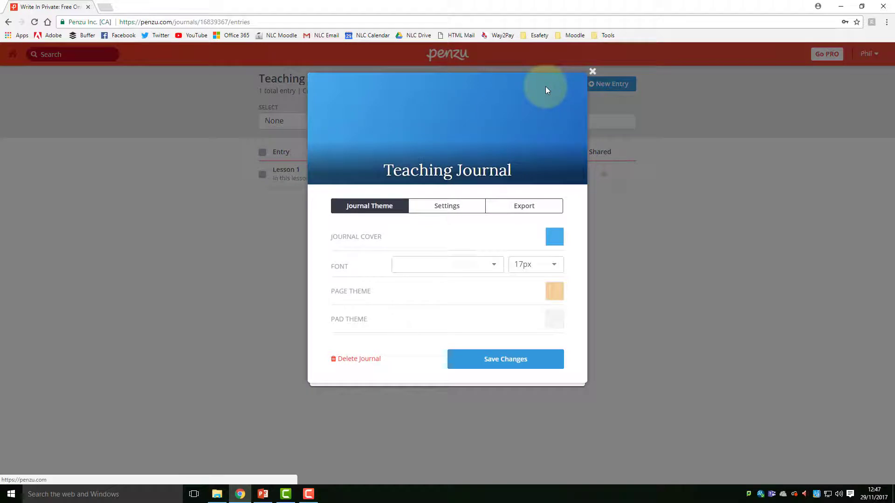
pyautogui.click(592, 72)
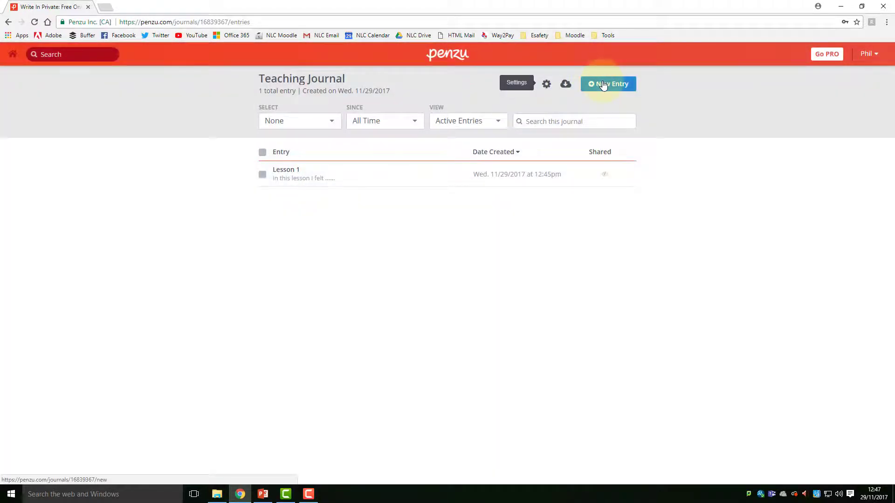
# Step: Start a new journal entry and examine its font, text size, highlight colour and additional formatting options
pyautogui.click(603, 84)
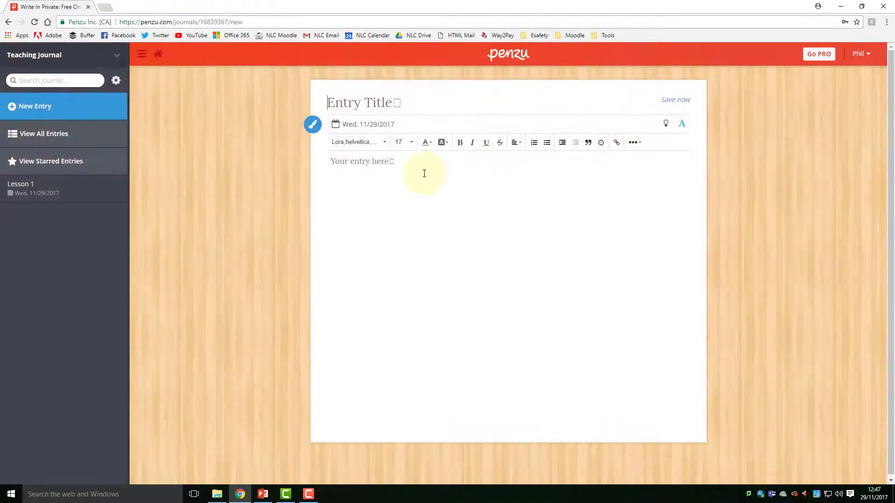
pyautogui.click(384, 143)
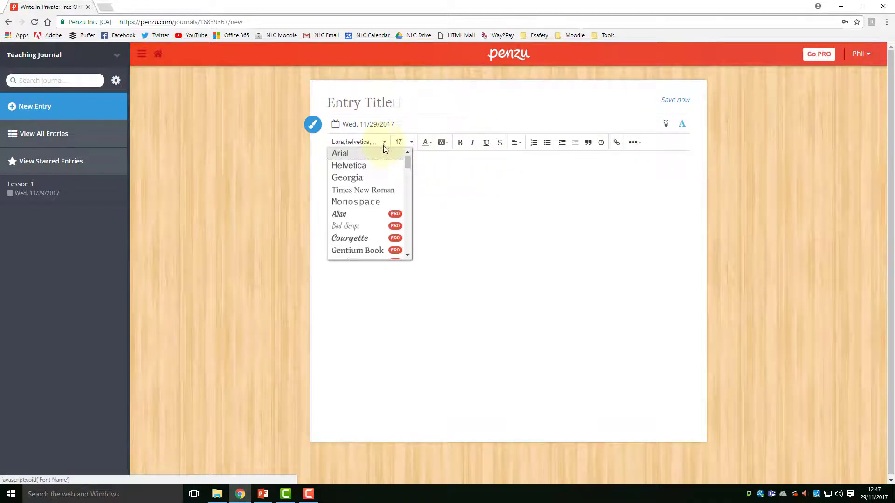
pyautogui.click(435, 200)
pyautogui.click(411, 142)
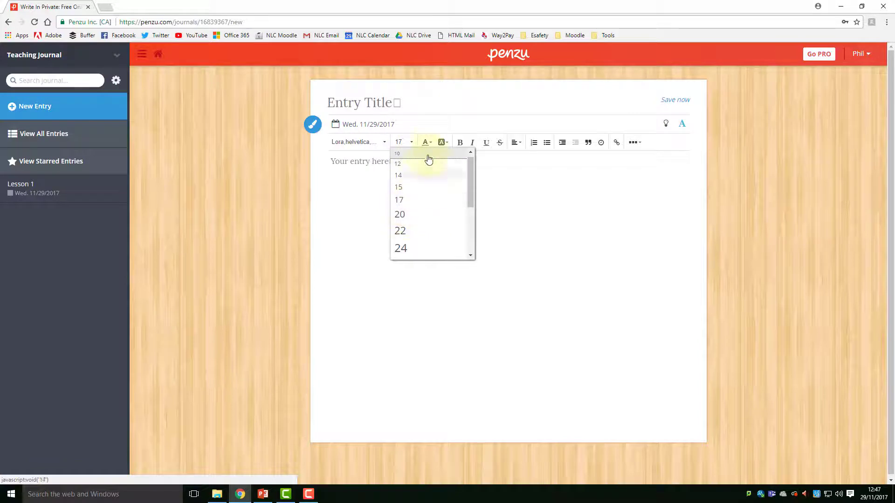
pyautogui.click(446, 143)
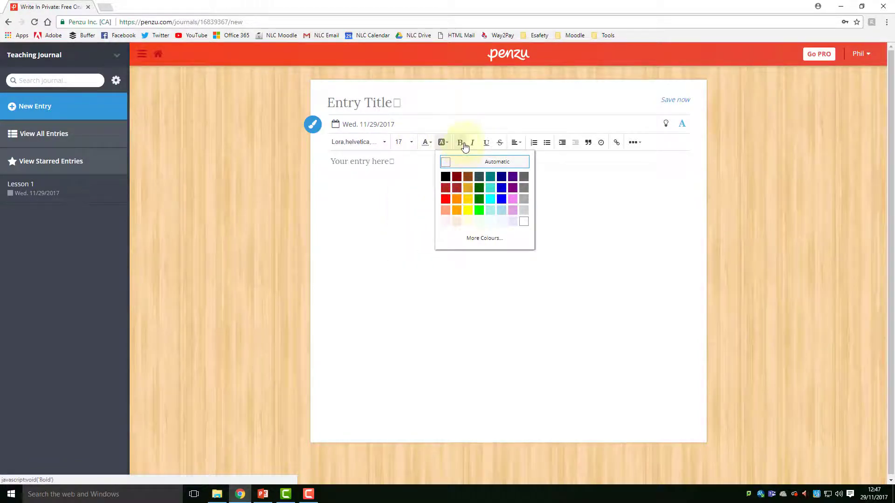
pyautogui.click(614, 160)
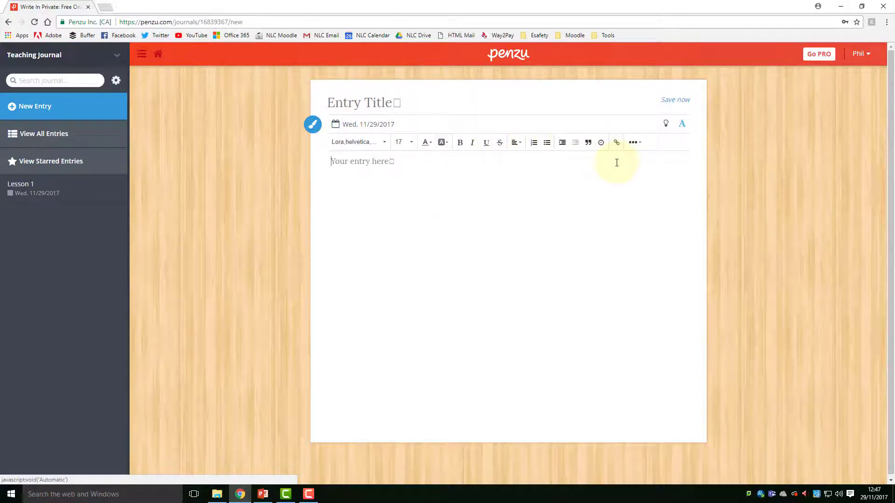
pyautogui.click(643, 145)
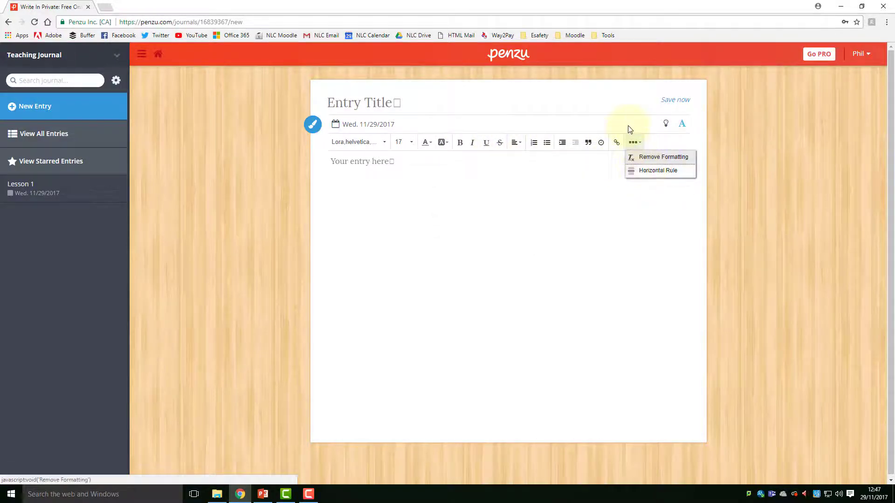
pyautogui.click(630, 129)
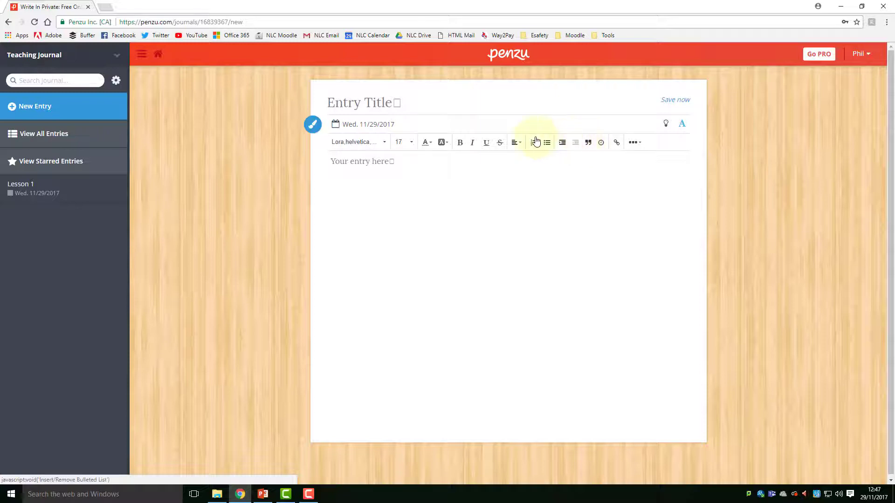
# Step: Add two timestamped notes reading "In this part of the lesson i felt", changing the second timestamp's time to 12:455PM
pyautogui.click(602, 147)
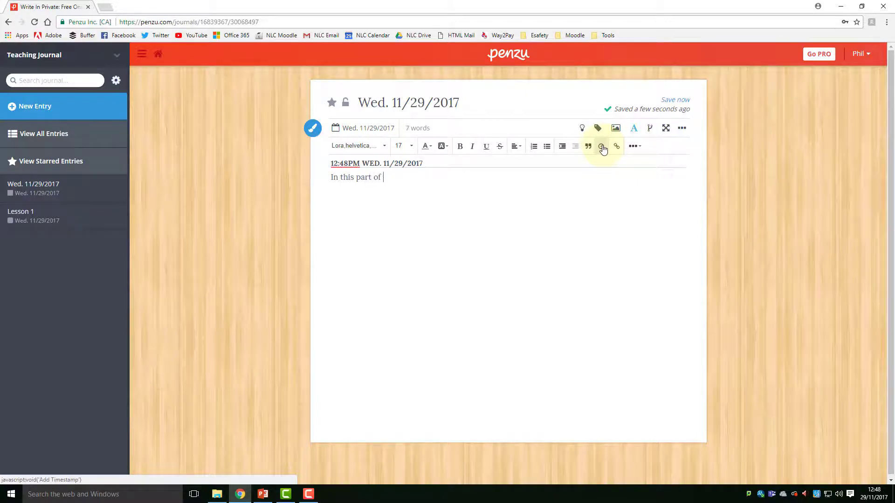
pyautogui.write('felt')
pyautogui.click(602, 148)
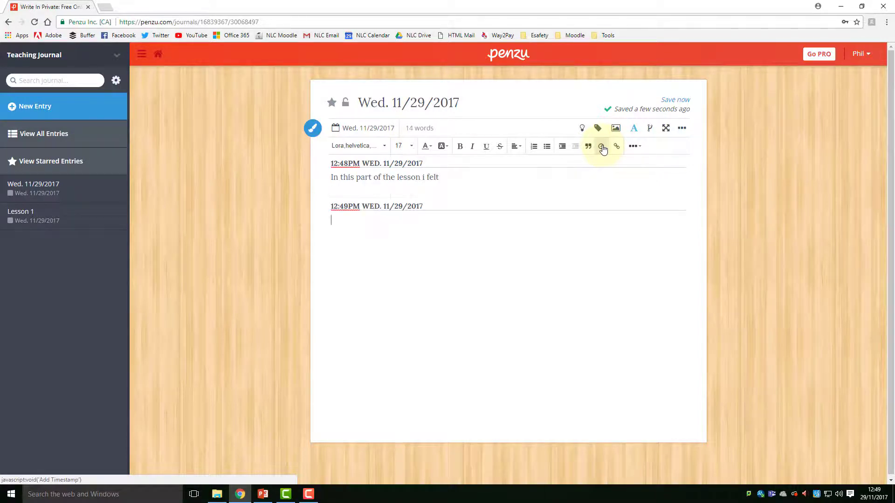
pyautogui.click(347, 212)
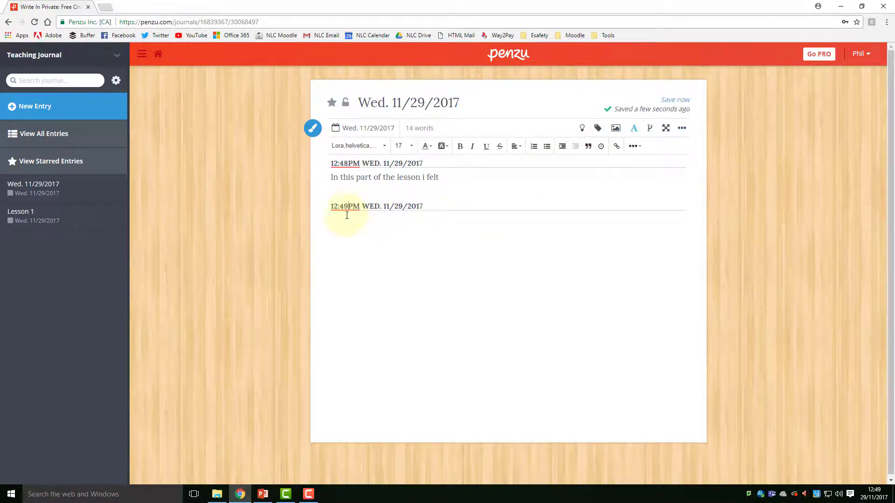
pyautogui.press('BackSpace')
pyautogui.write('55')
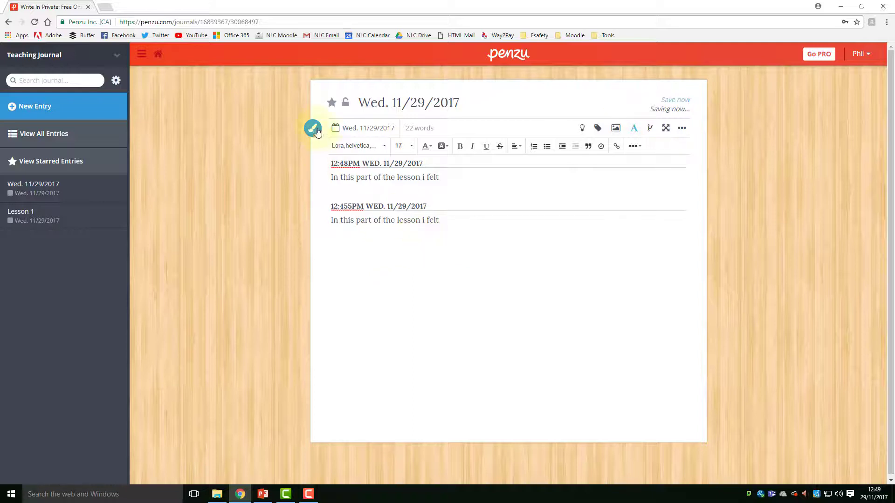
# Step: Examine the entry's background and pad style choices, try to save the background style, and cancel the style changes
pyautogui.moveTo(311, 128)
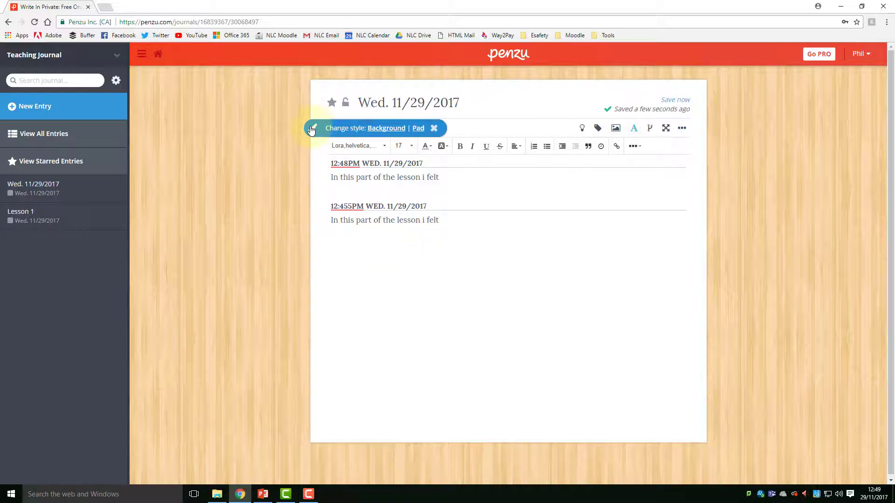
pyautogui.click(376, 128)
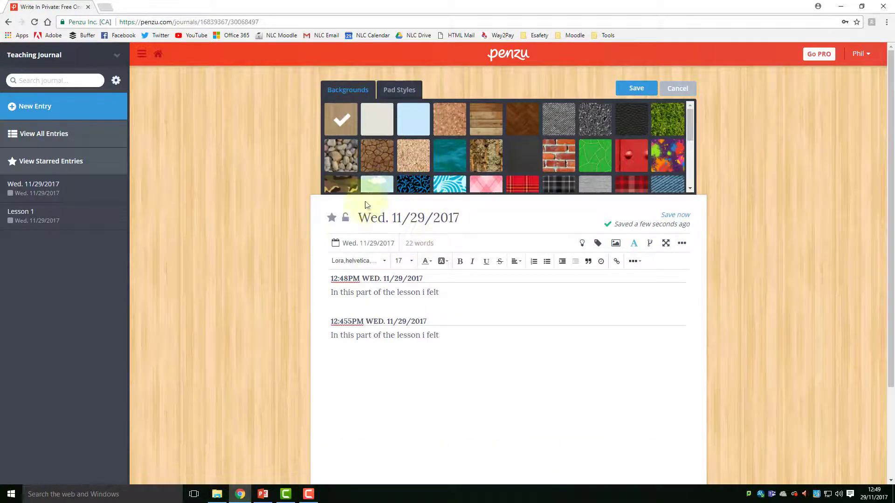
pyautogui.click(634, 88)
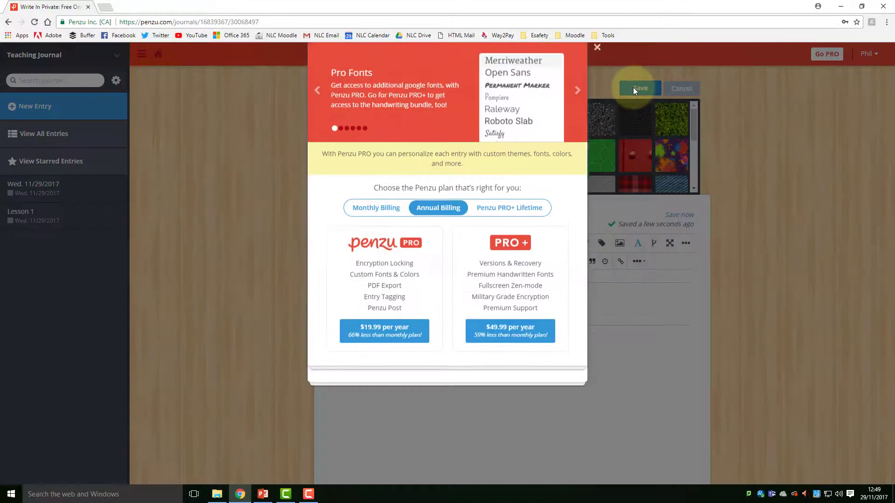
pyautogui.click(598, 83)
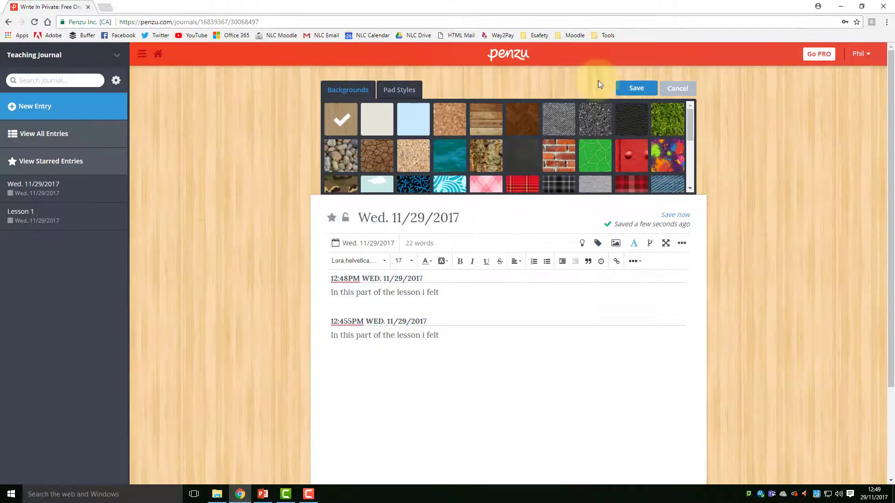
pyautogui.click(677, 89)
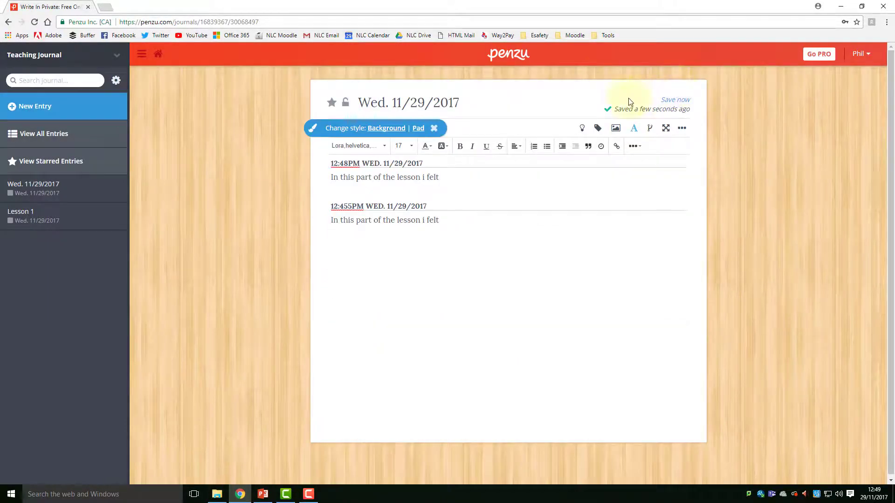
pyautogui.click(416, 128)
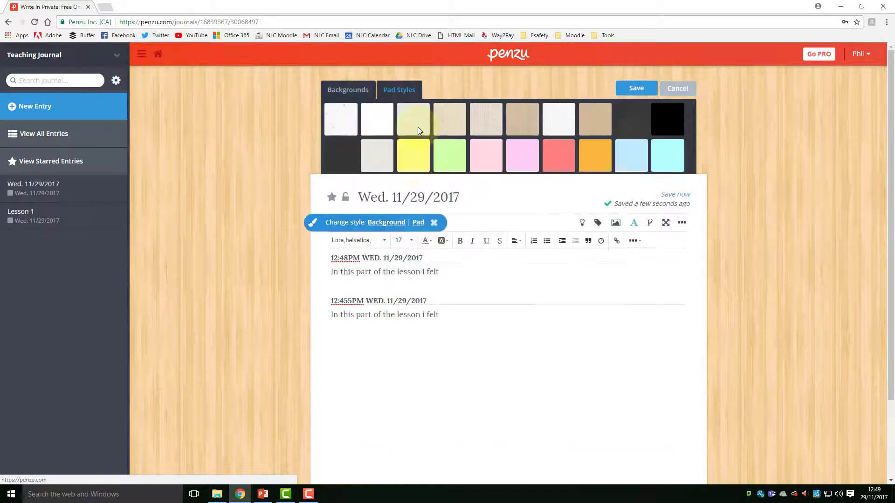
pyautogui.click(680, 89)
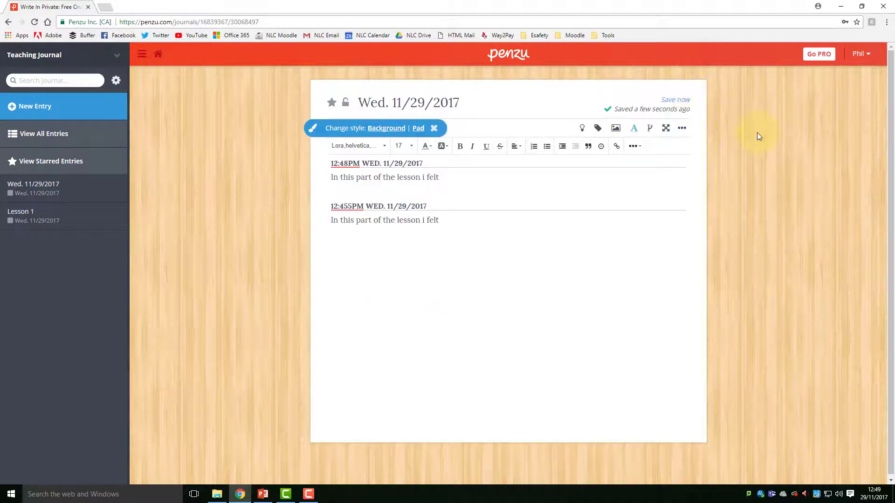
# Step: From the journals overview, view the Teaching Journal's entry list and its theme settings in turn
pyautogui.click(159, 55)
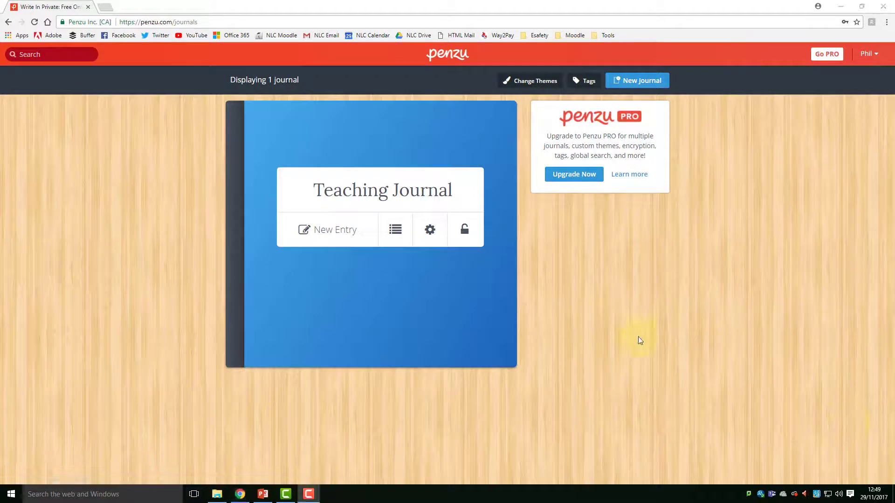
pyautogui.click(396, 229)
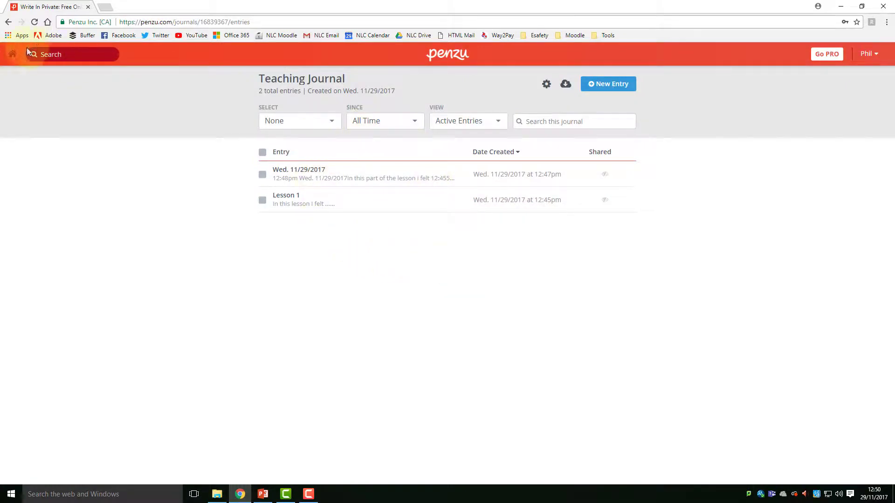
pyautogui.click(13, 54)
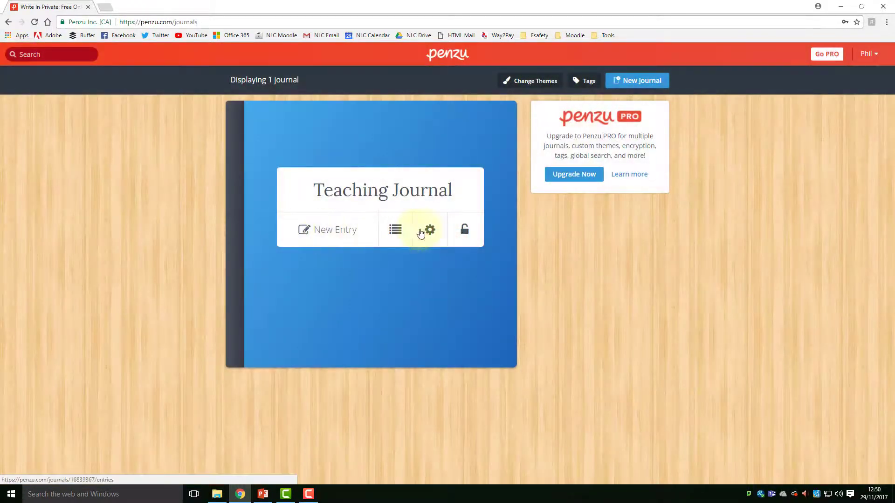
pyautogui.click(429, 230)
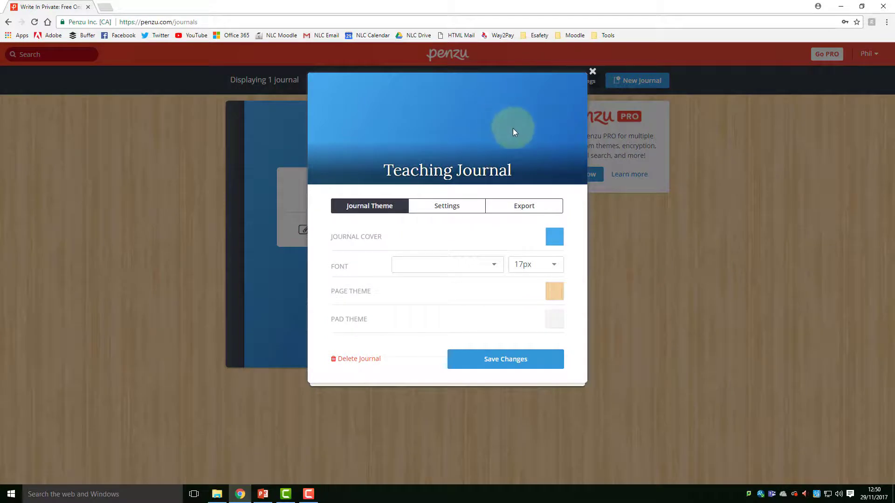
pyautogui.click(592, 72)
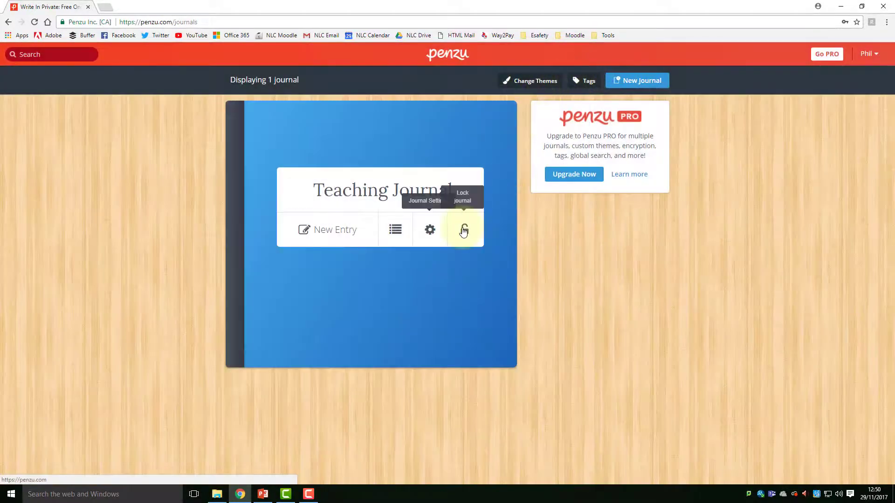
# Step: Lock the Teaching Journal with a journal password, confirming the password and giving "Your Password" as the hint
pyautogui.click(466, 231)
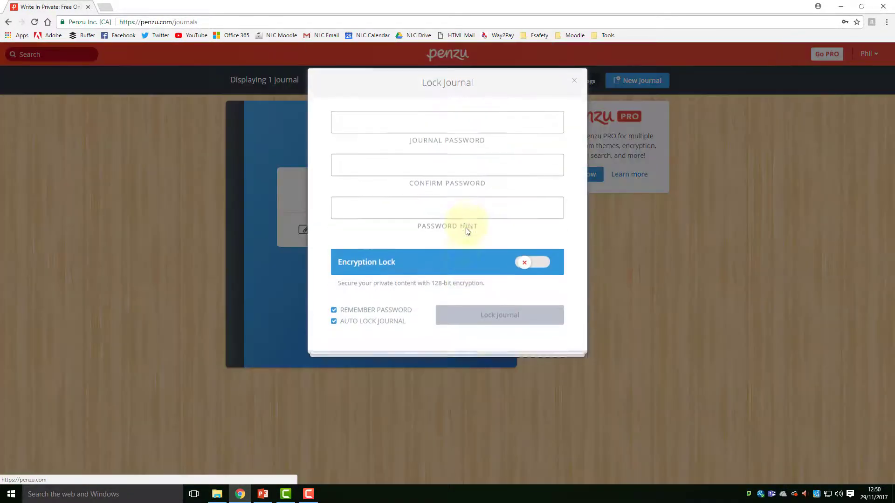
pyautogui.click(436, 128)
pyautogui.click(418, 153)
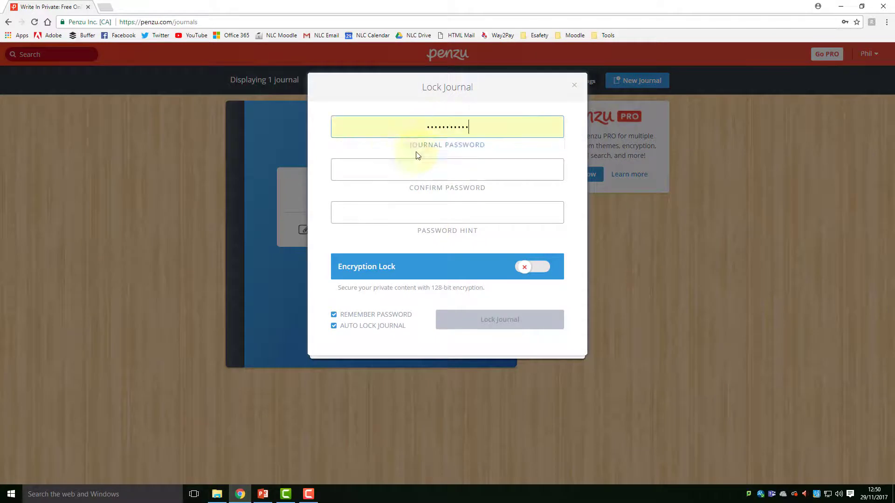
pyautogui.click(425, 173)
pyautogui.click(429, 212)
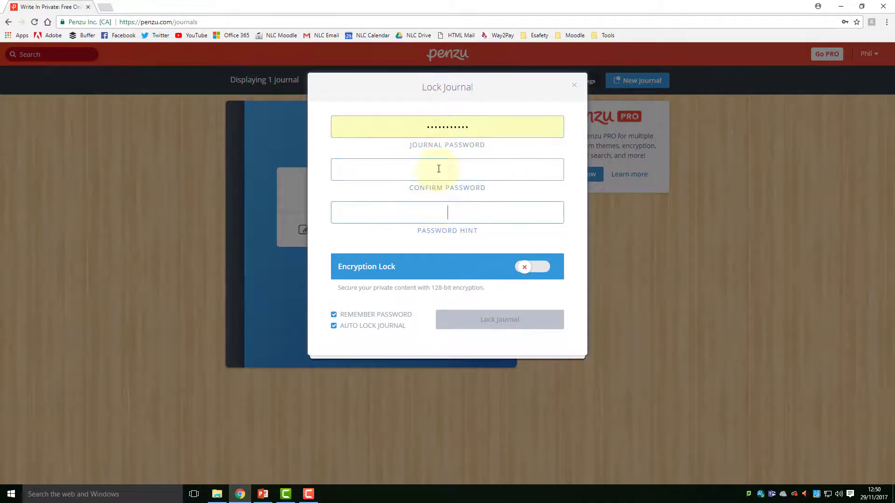
pyautogui.click(447, 168)
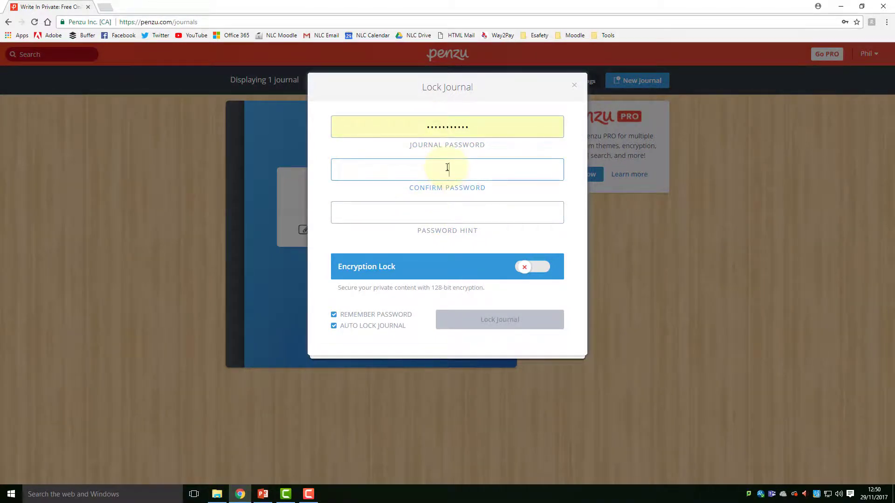
pyautogui.write('•••••••••••')
pyautogui.press('Tab')
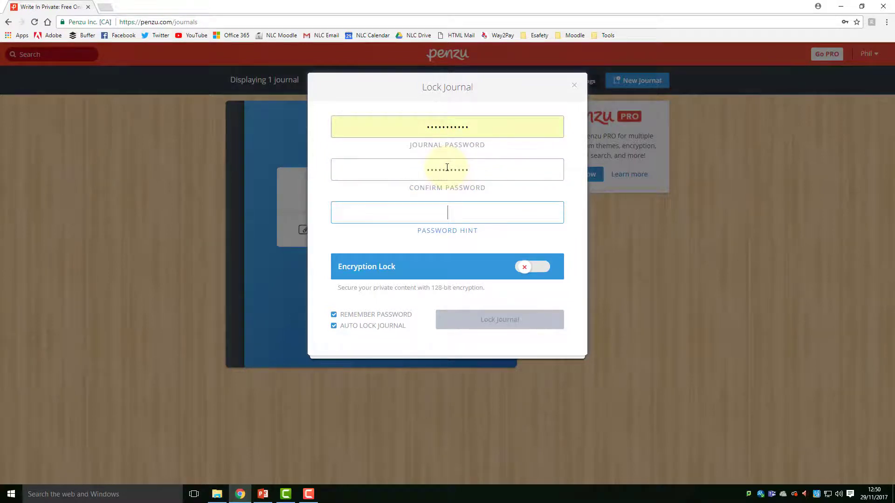
pyautogui.write('Yur')
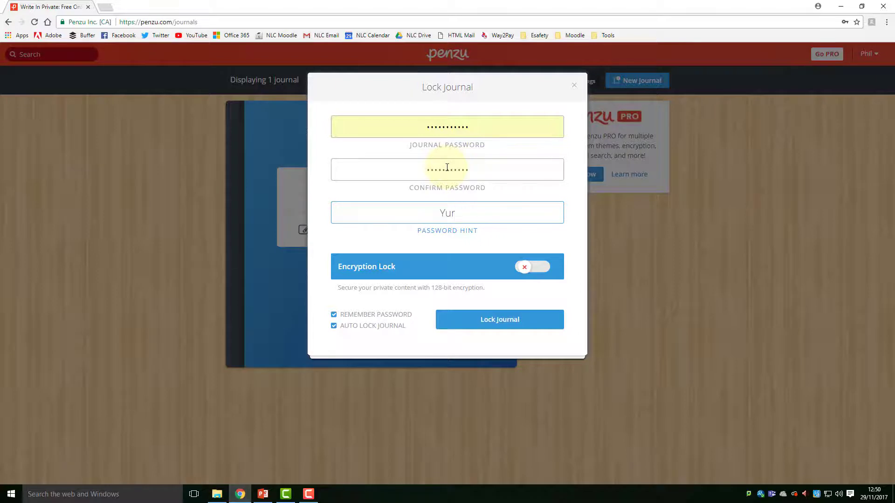
pyautogui.write('ur Password')
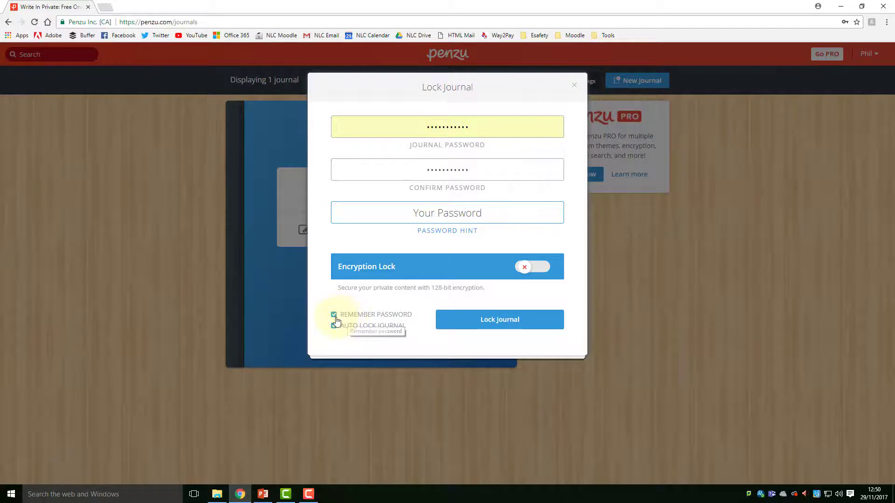
pyautogui.click(500, 321)
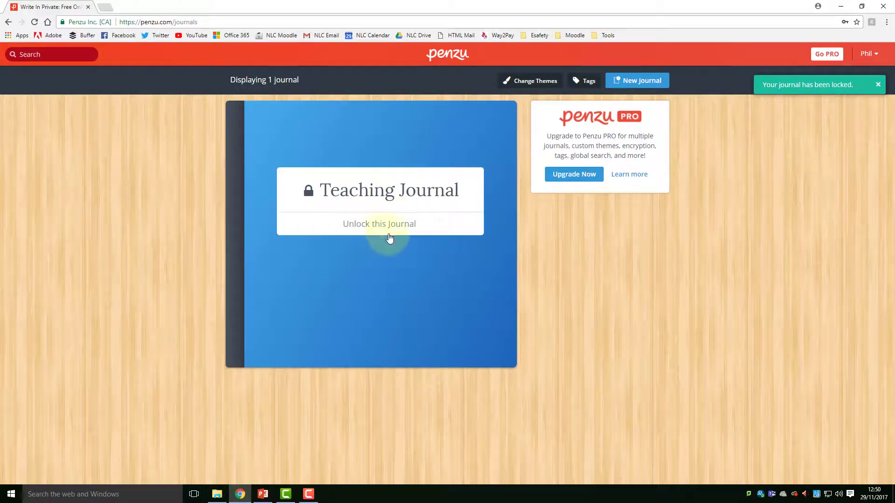
# Step: Unlock the Teaching Journal by entering the journal password
pyautogui.click(374, 196)
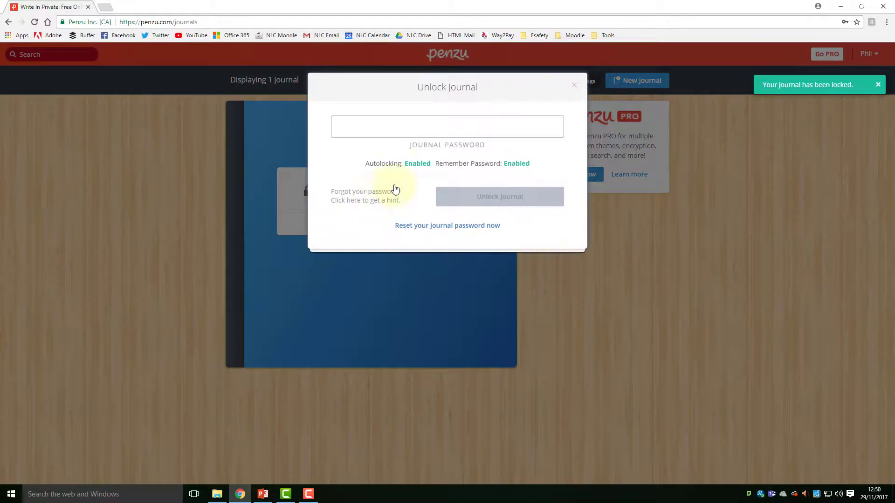
pyautogui.click(407, 130)
pyautogui.click(395, 152)
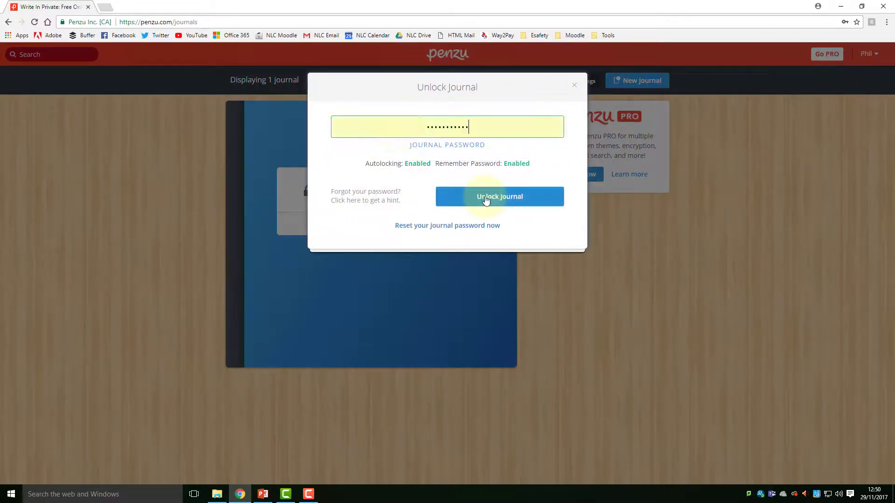
pyautogui.click(486, 199)
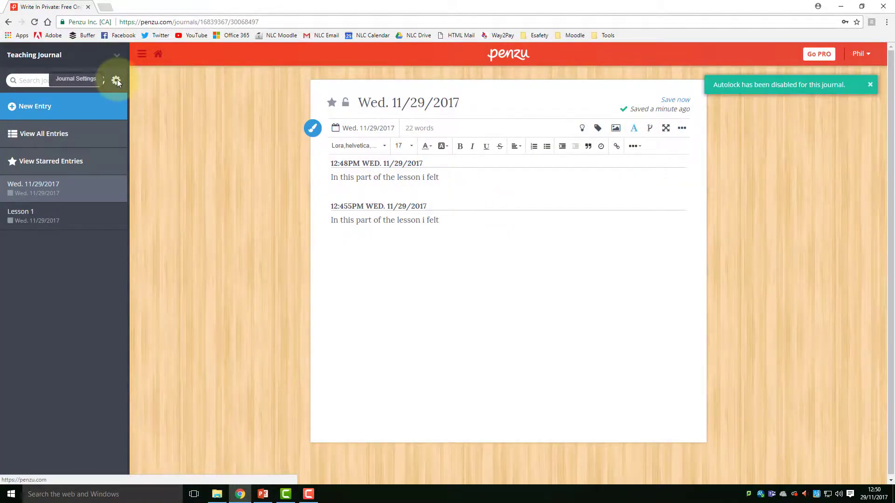
# Step: View the Teaching Journal's theme options and its Looking Glass and reminder settings without changing them
pyautogui.click(117, 81)
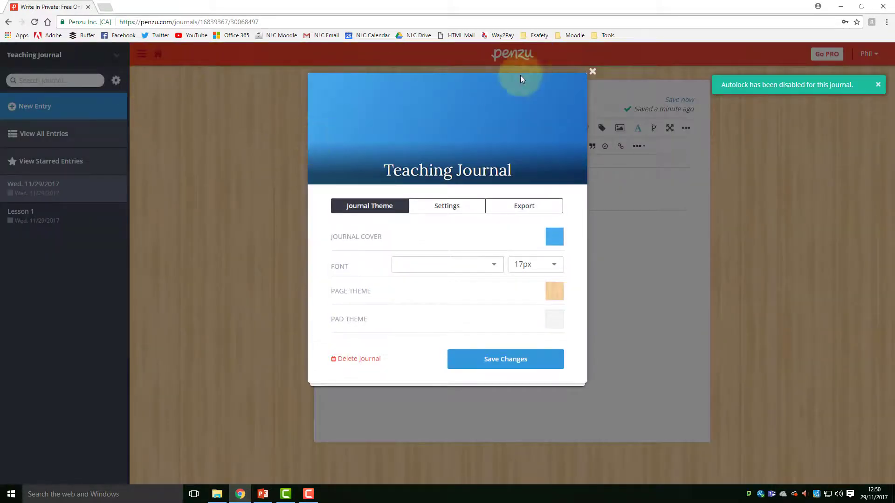
pyautogui.click(447, 205)
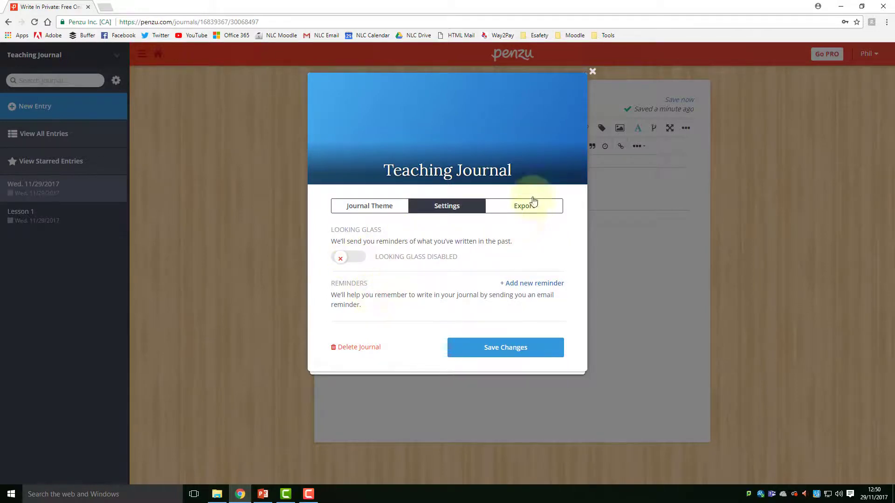
pyautogui.click(593, 73)
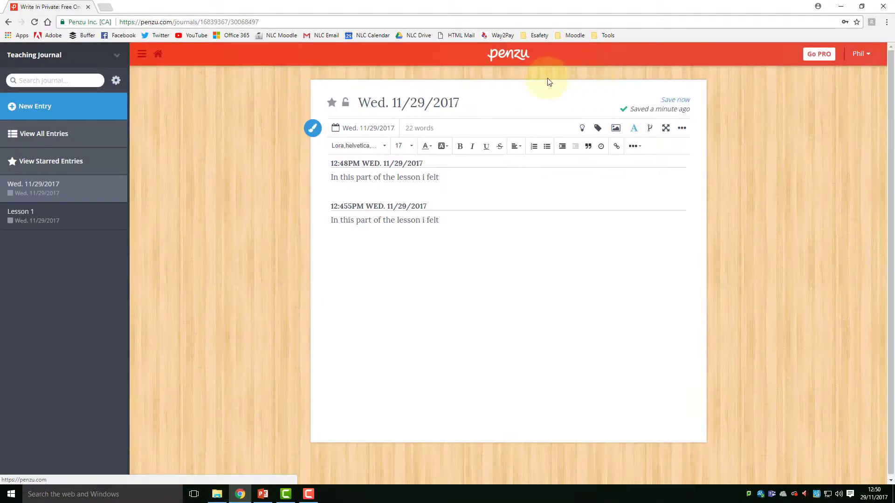
pyautogui.press('F10')
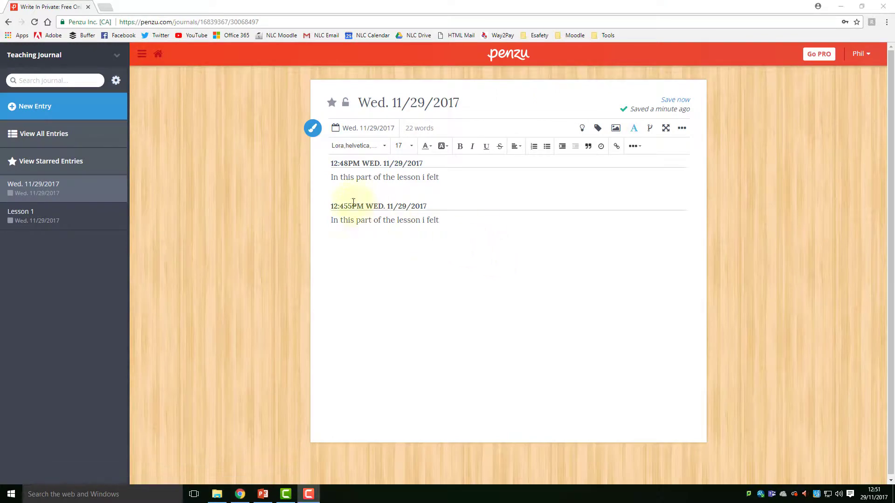
# Step: From the journals overview, lock the Teaching Journal with a journal password, confirming the password and giving "Usual" as the hint
pyautogui.click(158, 51)
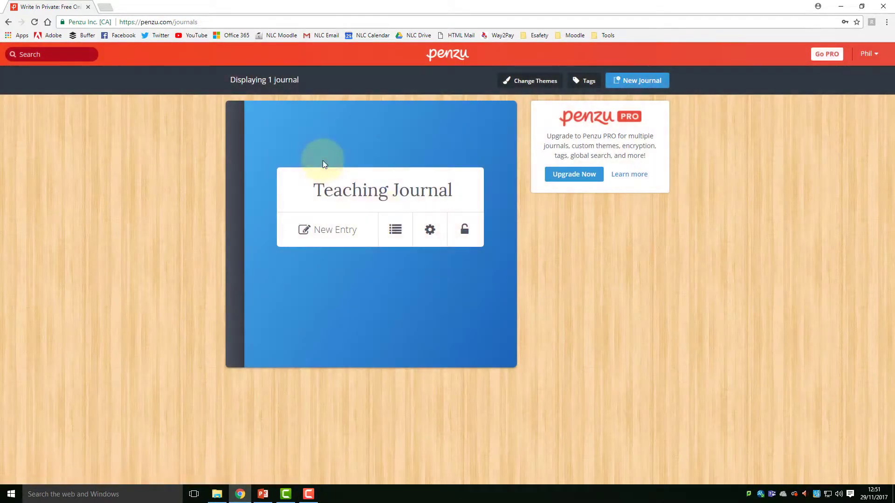
pyautogui.click(464, 229)
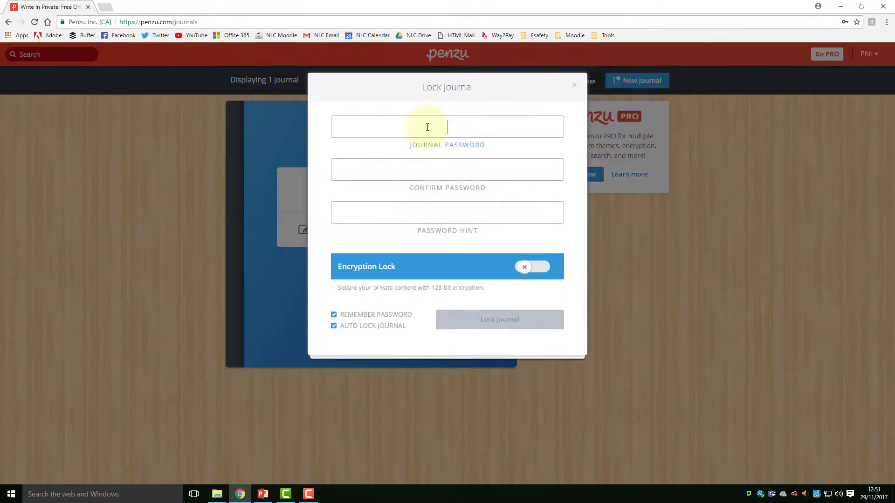
pyautogui.click(428, 127)
pyautogui.click(415, 154)
pyautogui.click(427, 171)
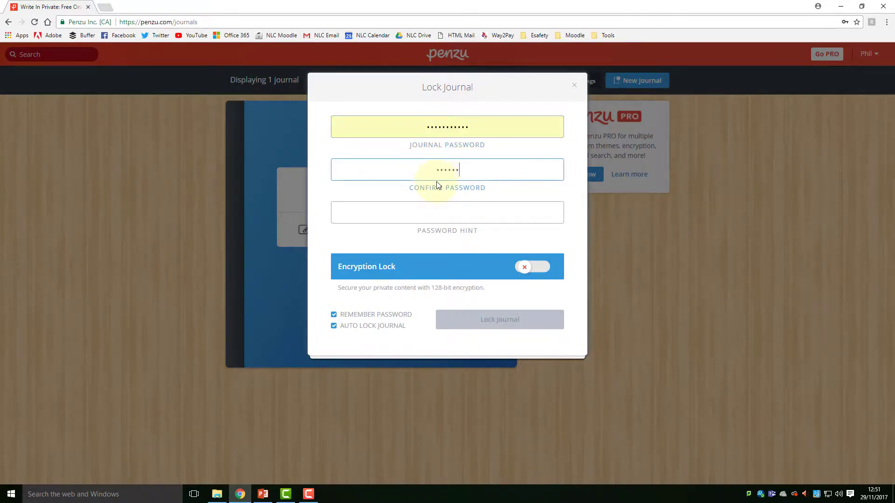
pyautogui.write('•••••••••••')
pyautogui.press('Tab')
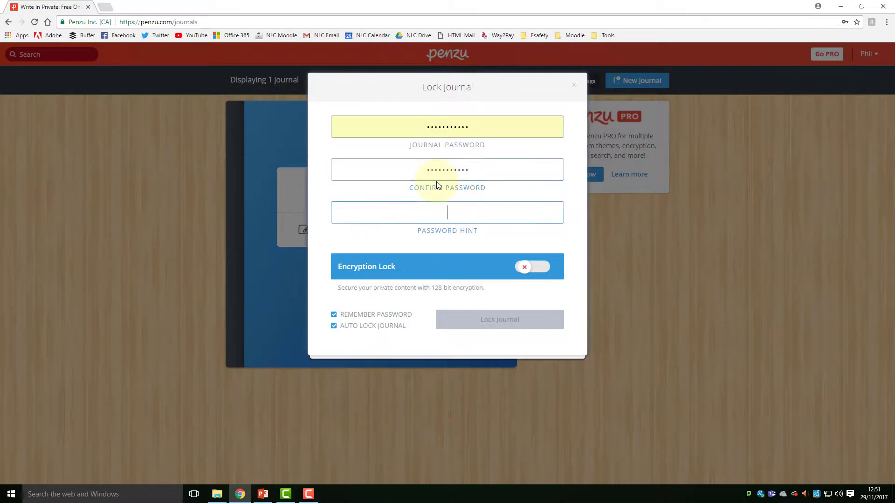
pyautogui.write('Usu')
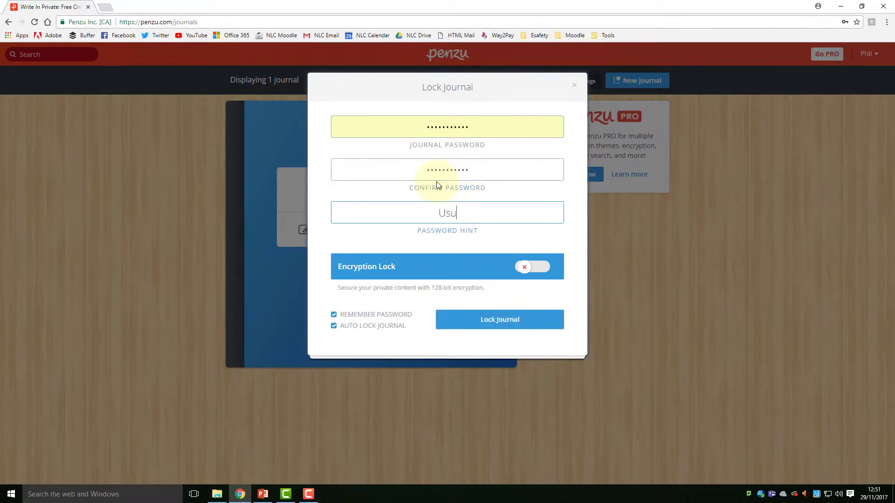
pyautogui.write('al')
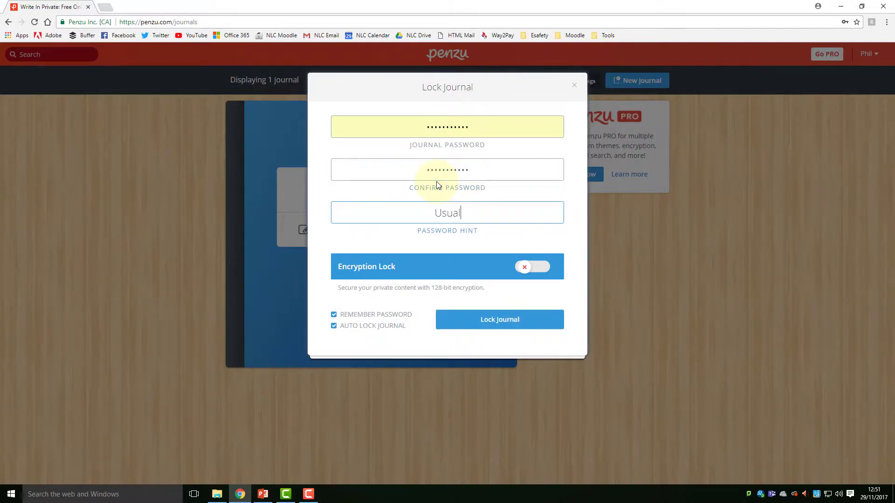
pyautogui.click(489, 326)
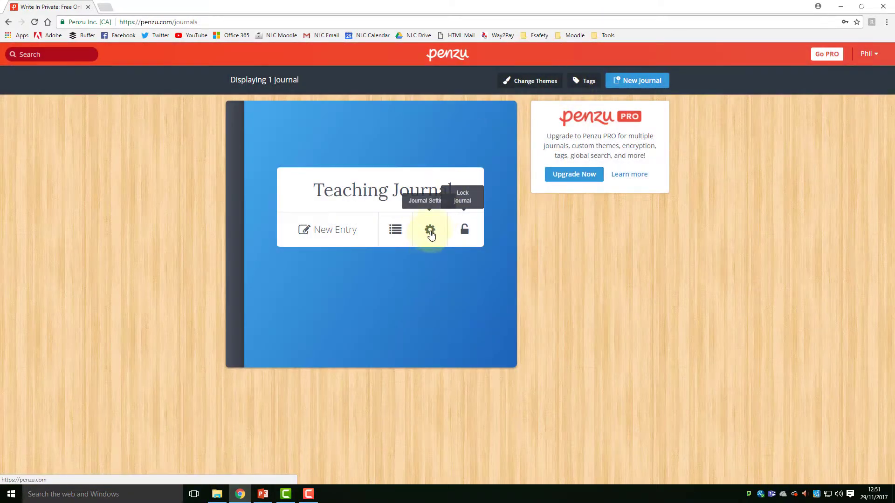
# Step: From the journals overview, review the Teaching Journal's theme, export and reminder settings, and leave them without saving
pyautogui.click(430, 229)
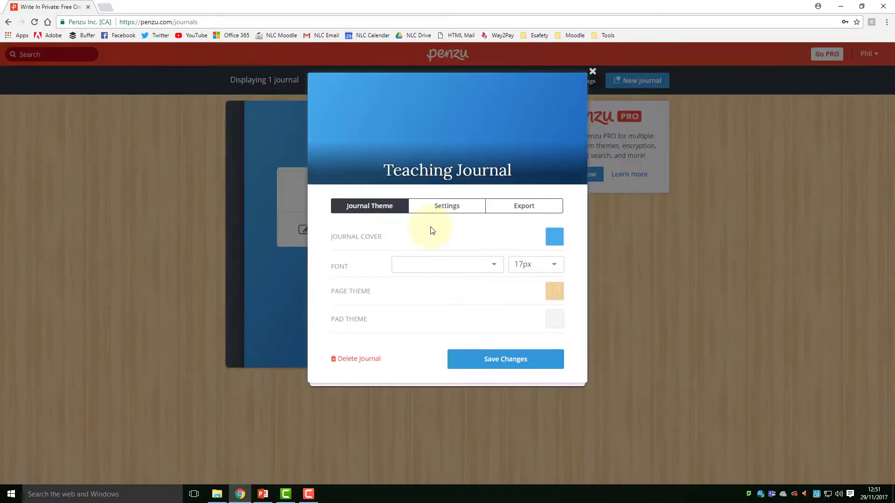
pyautogui.click(510, 209)
pyautogui.click(448, 207)
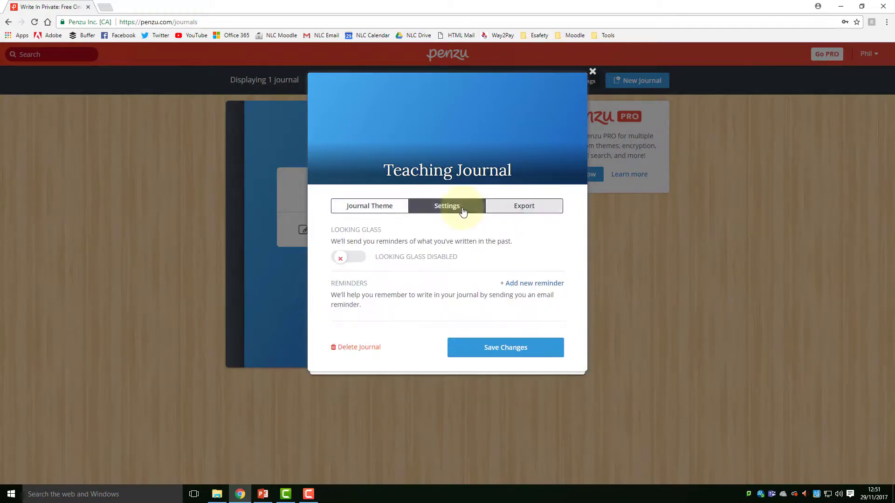
pyautogui.click(360, 207)
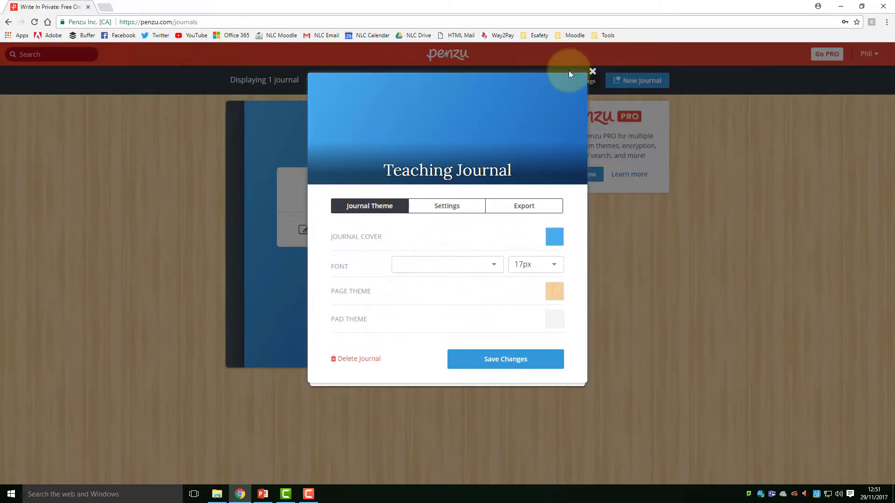
pyautogui.click(592, 71)
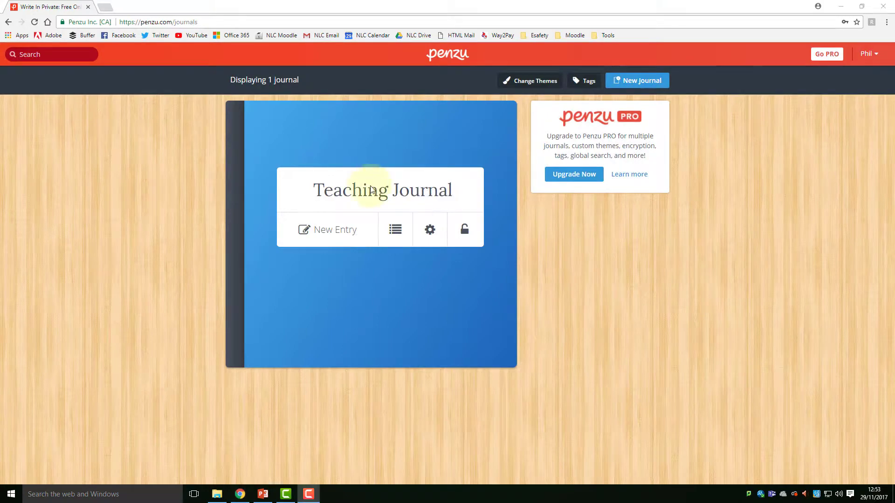
# Step: Open the Lesson 1 entry in the Teaching Journal and create a public link for sharing it
pyautogui.click(367, 179)
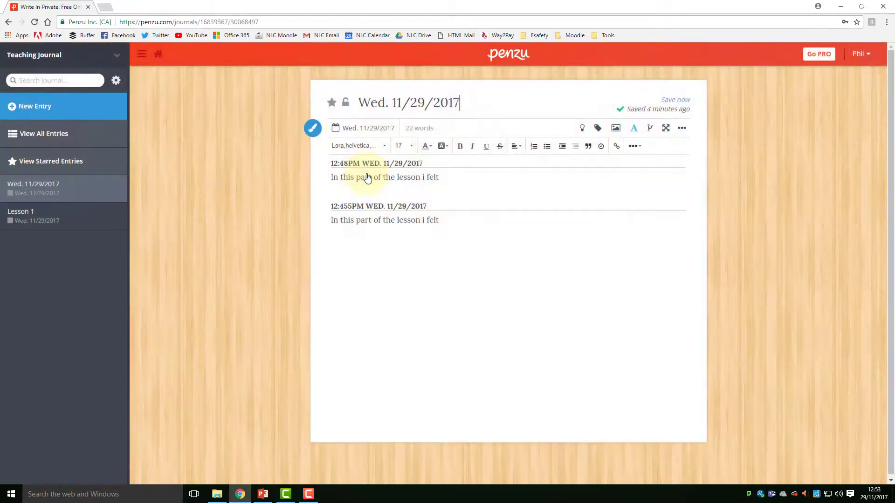
pyautogui.click(47, 214)
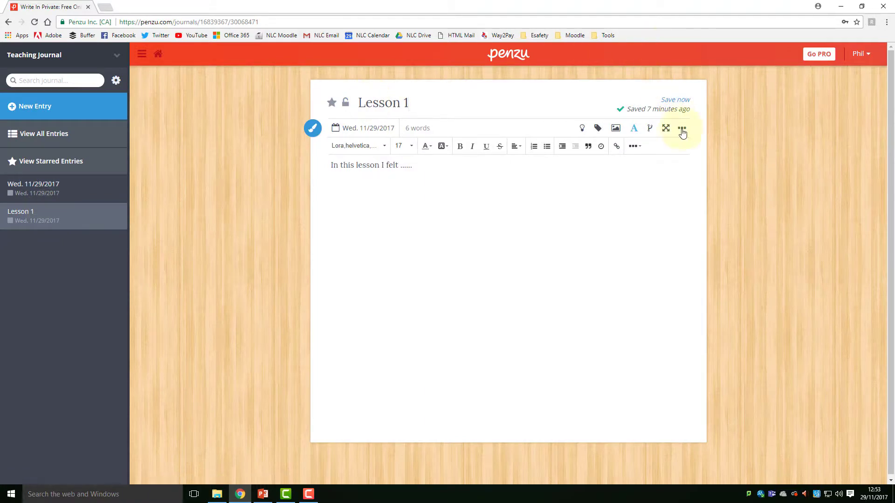
pyautogui.click(682, 131)
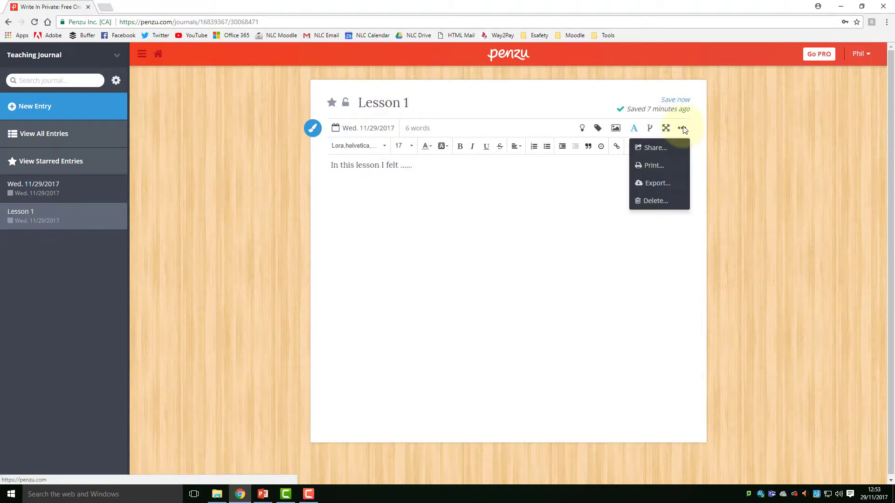
pyautogui.click(661, 149)
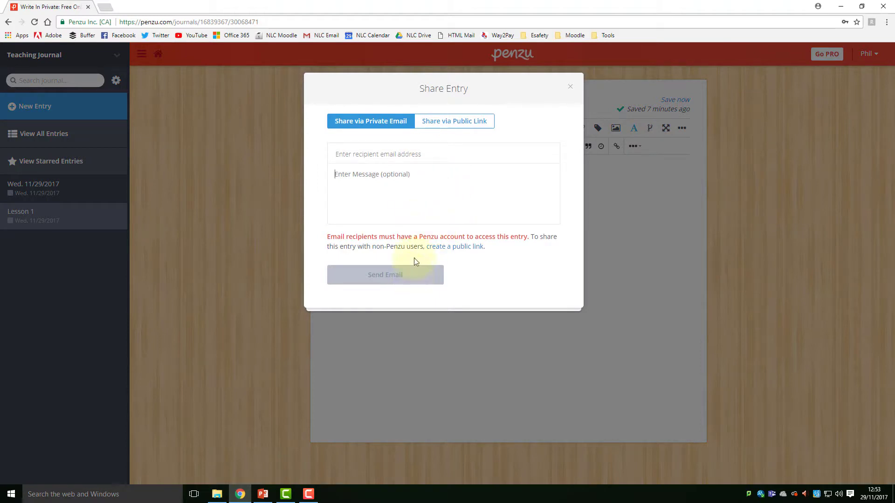
pyautogui.click(436, 122)
pyautogui.click(431, 159)
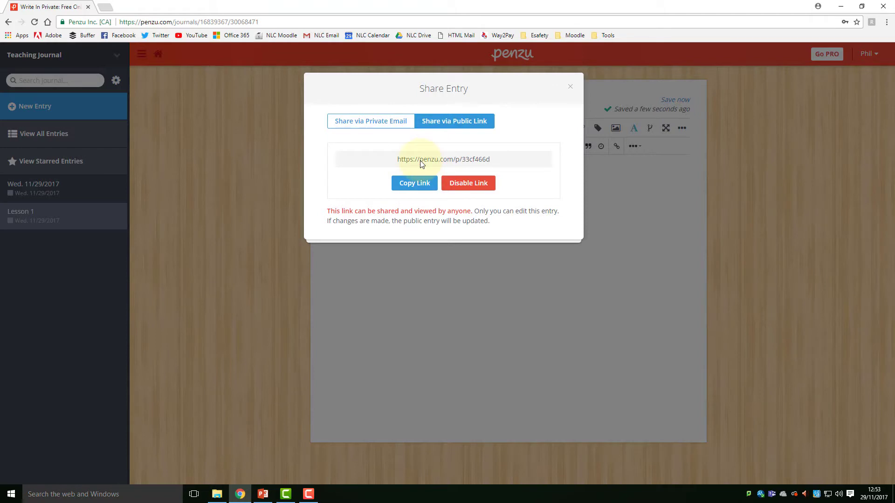
pyautogui.click(570, 88)
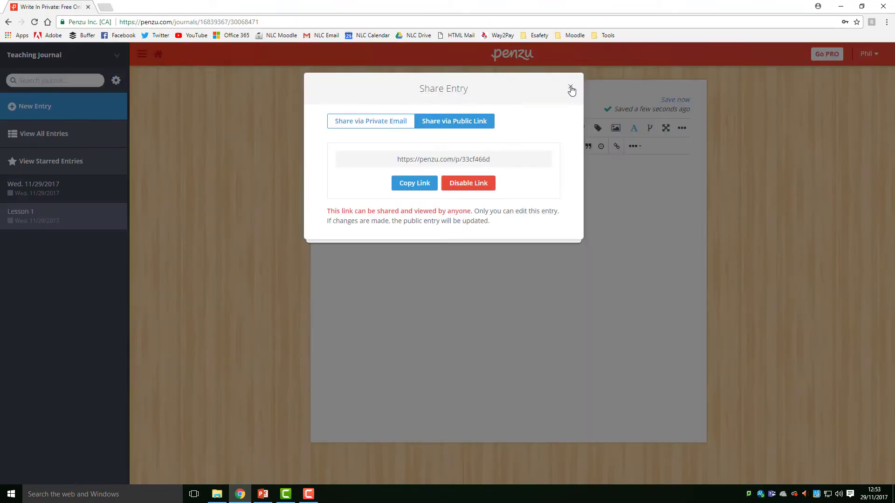
pyautogui.click(571, 89)
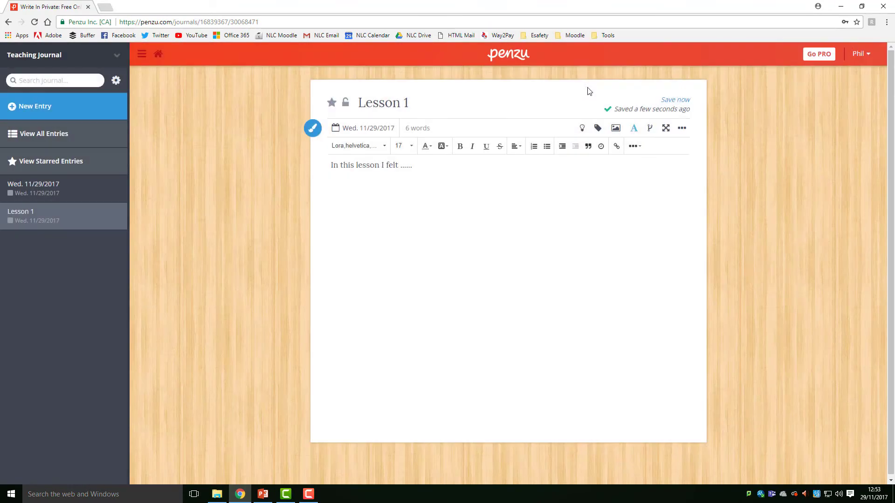